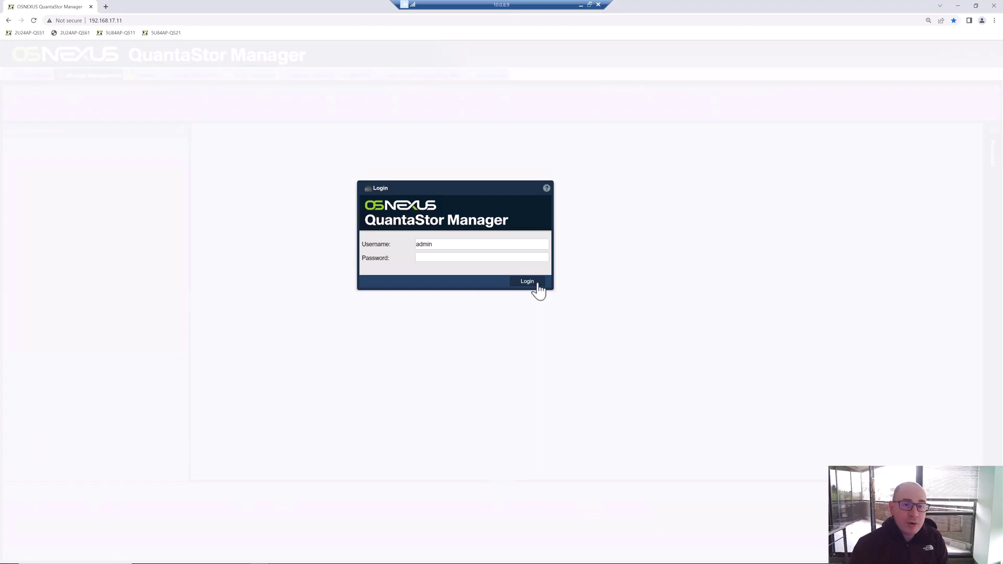
Sign in as admin with the account password and skip the forced passphrase change
click(441, 244)
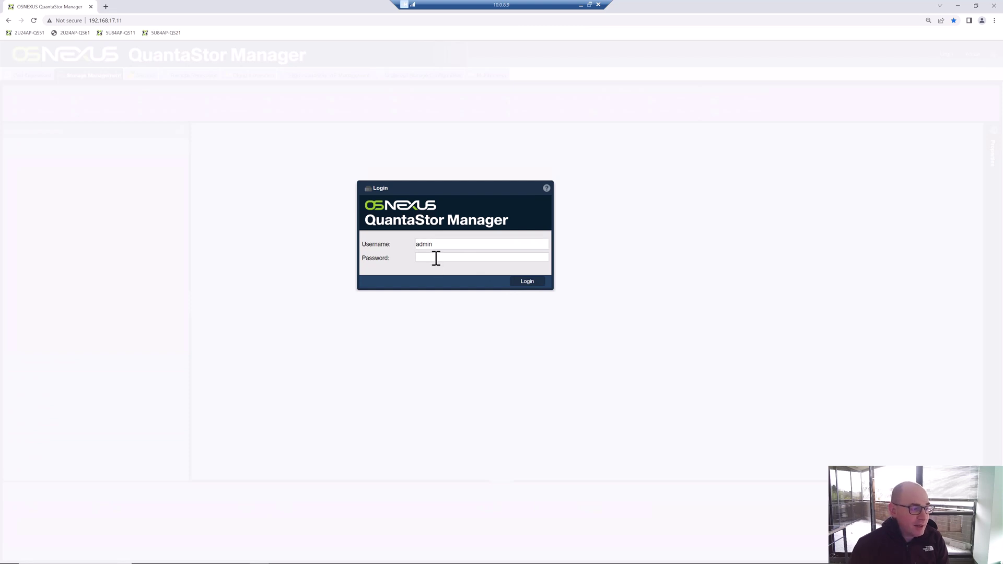
click(436, 259)
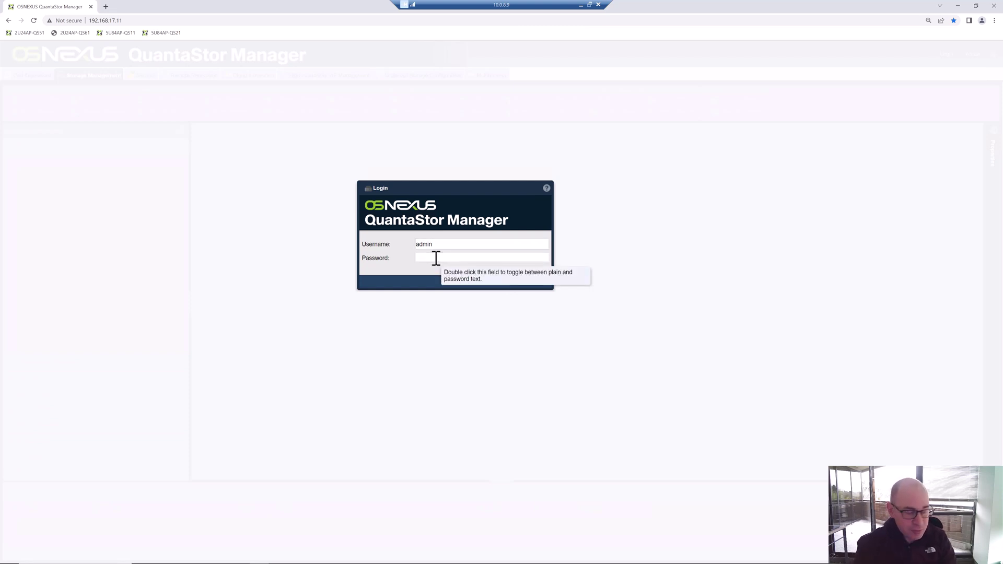
text(passwor)
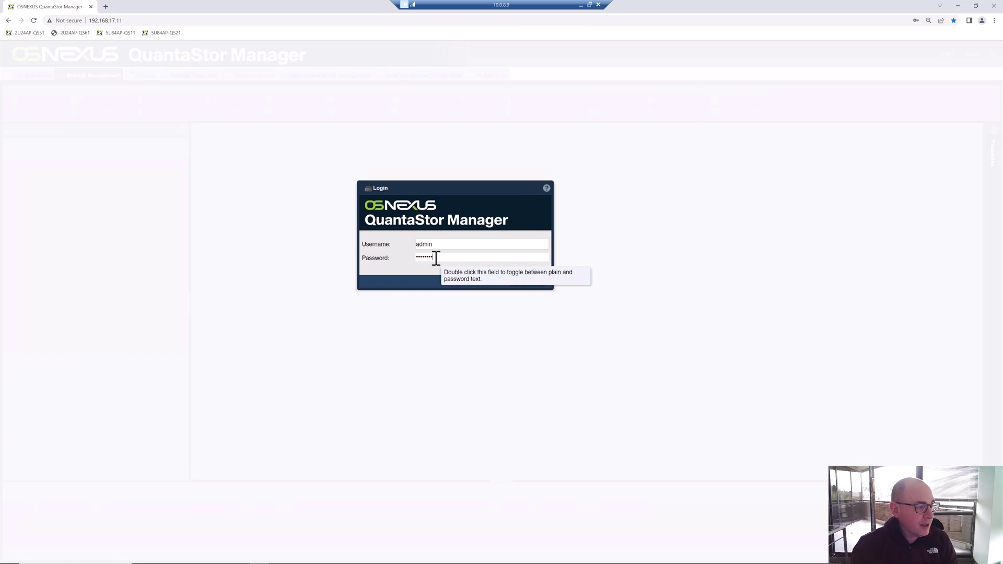
click(528, 282)
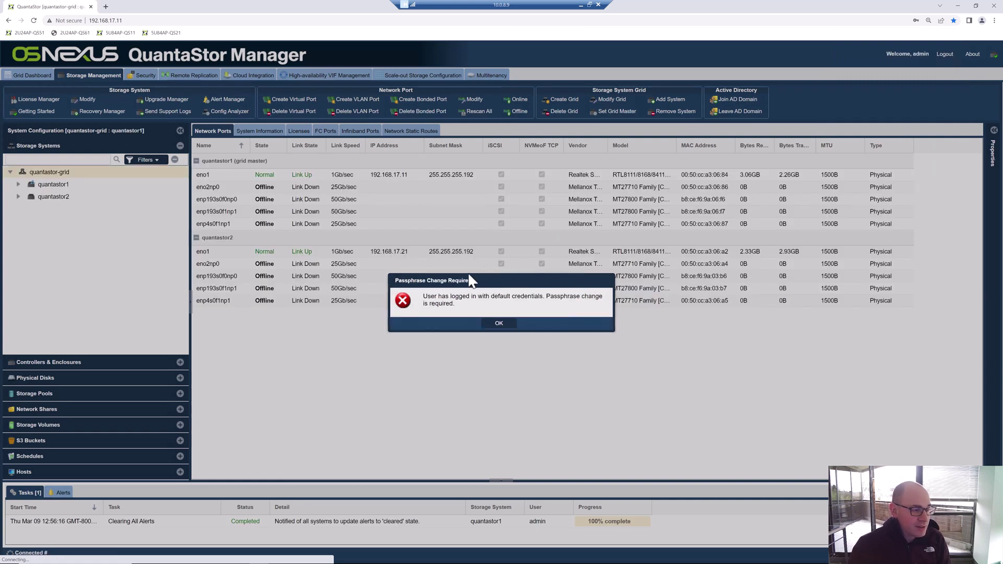
click(499, 321)
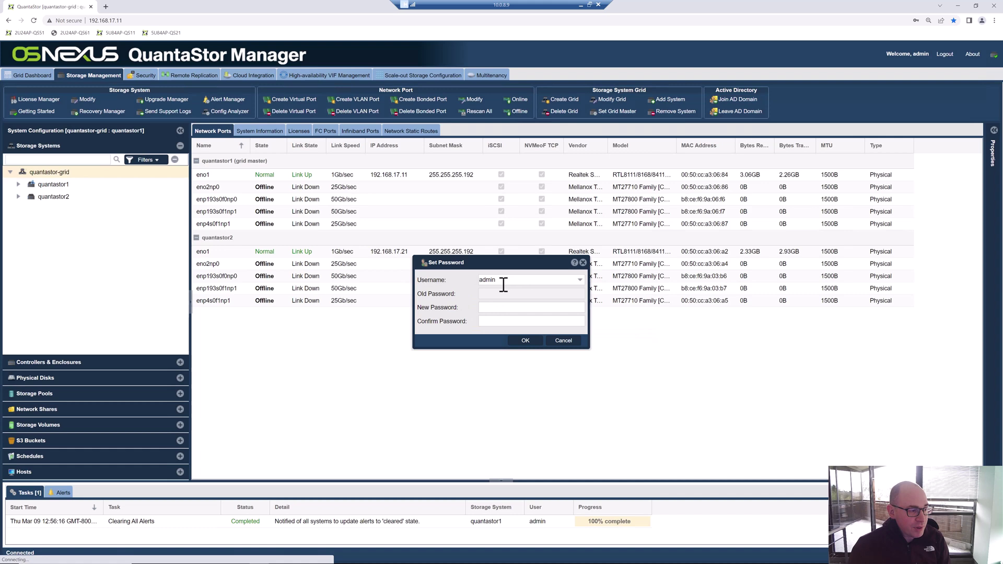
click(570, 340)
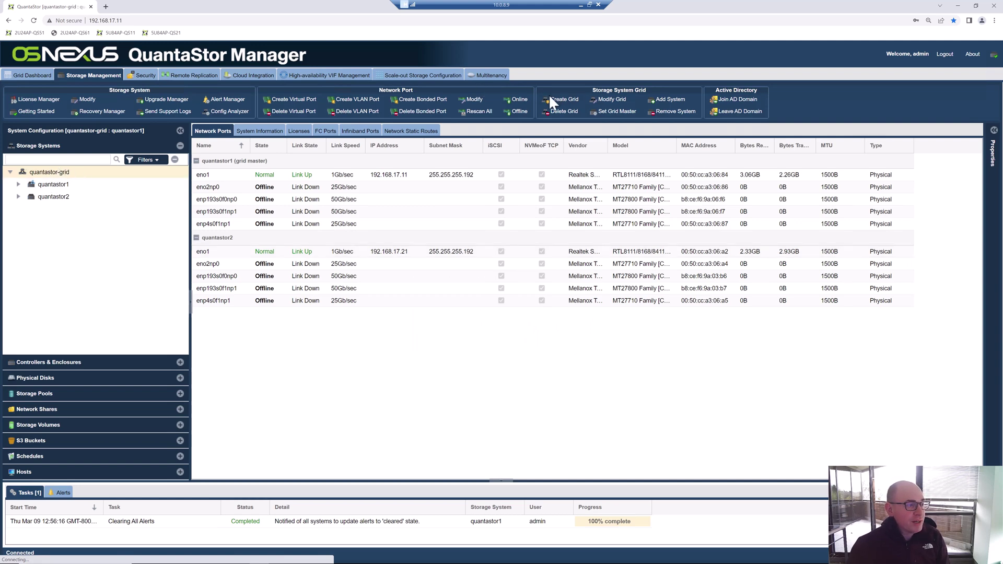
click(562, 99)
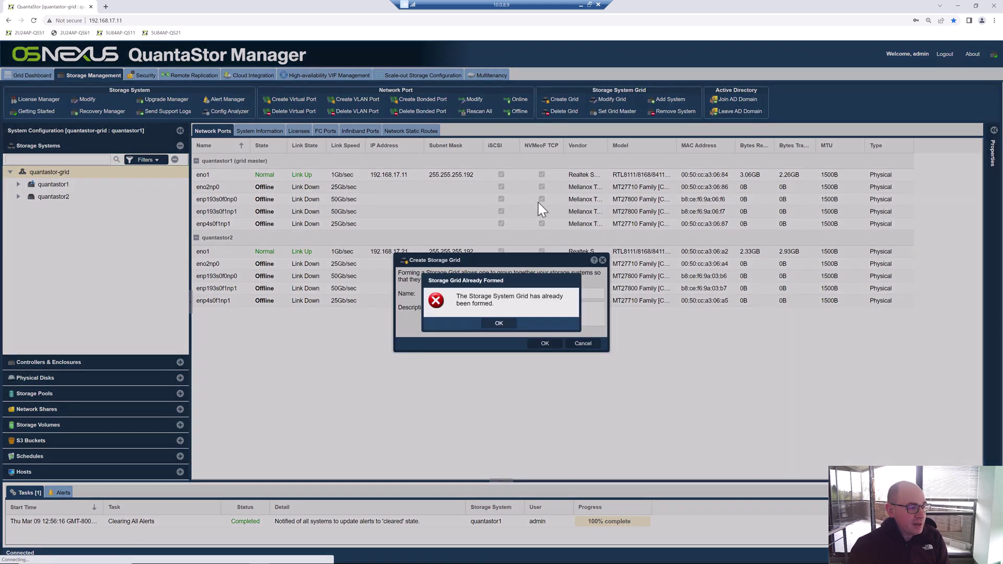
drag(528, 282, 611, 351)
click(537, 283)
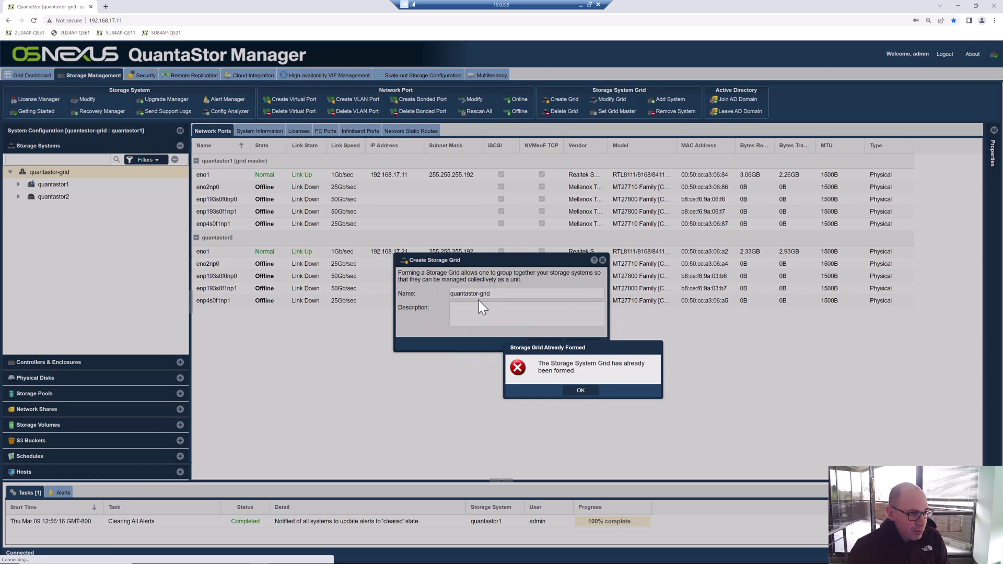
click(580, 390)
click(661, 102)
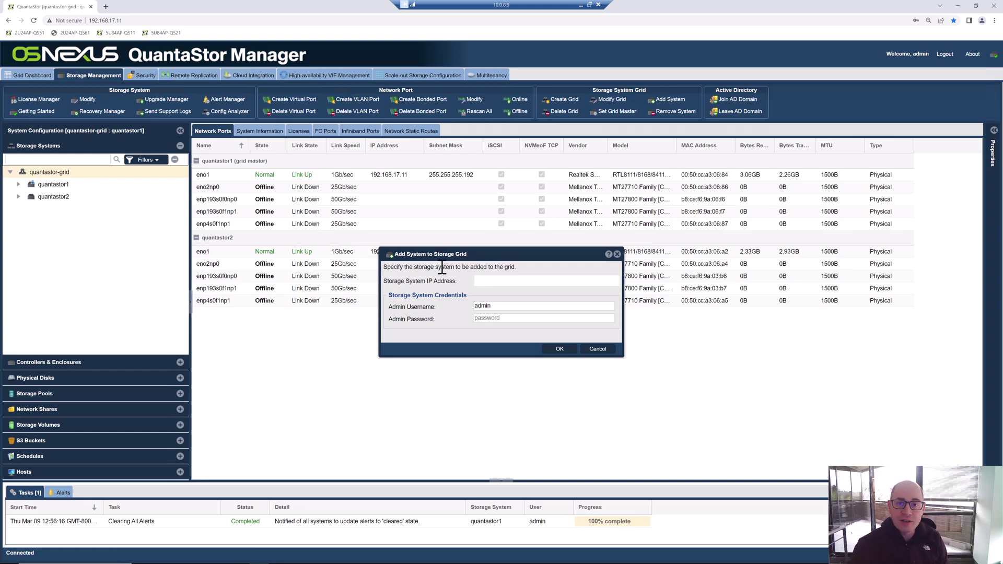
click(588, 348)
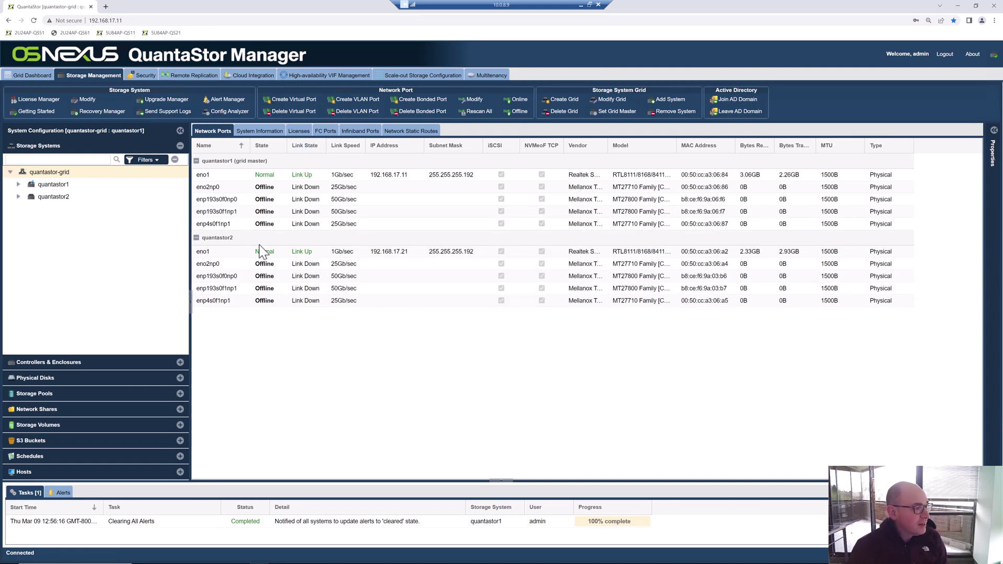
Compare the quantastor1 and quantastor2 dashboards, then expand quantastor1's Physical Disks list
click(63, 197)
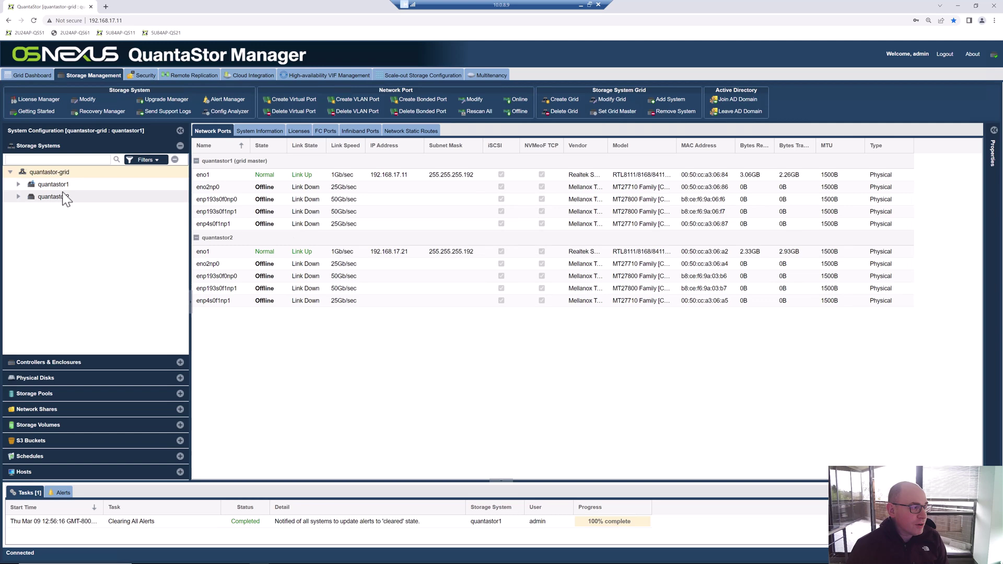
click(63, 186)
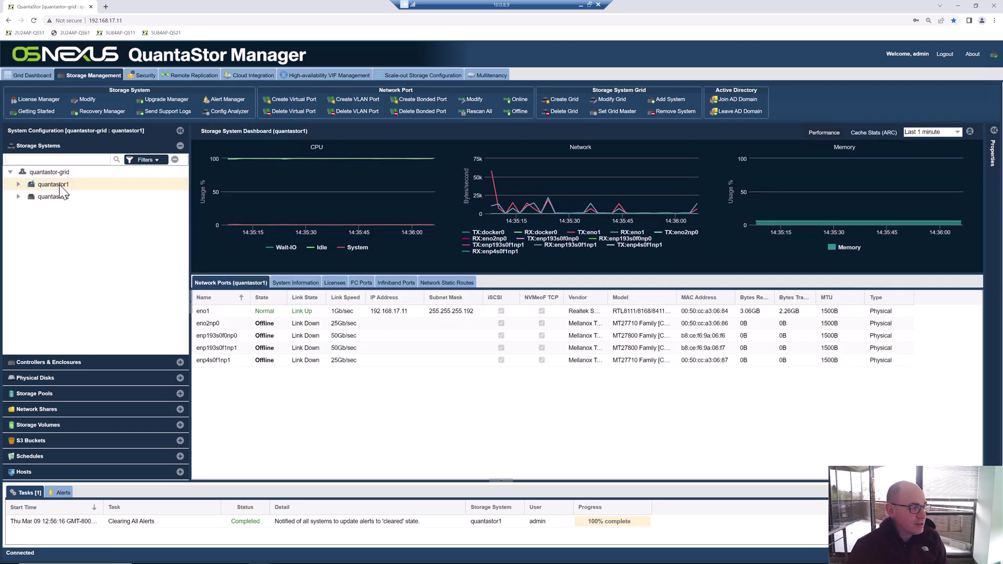
click(65, 198)
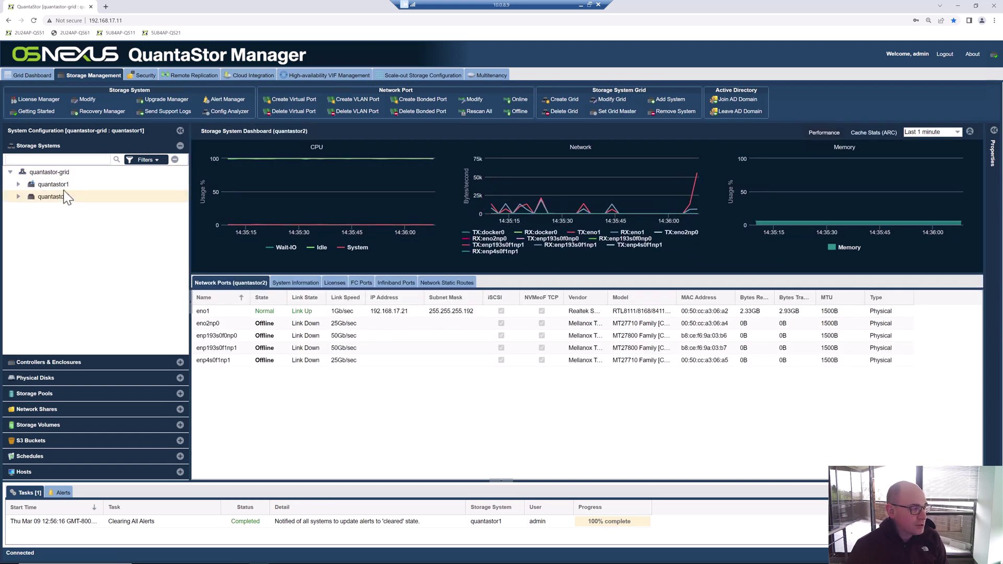
click(62, 186)
click(50, 172)
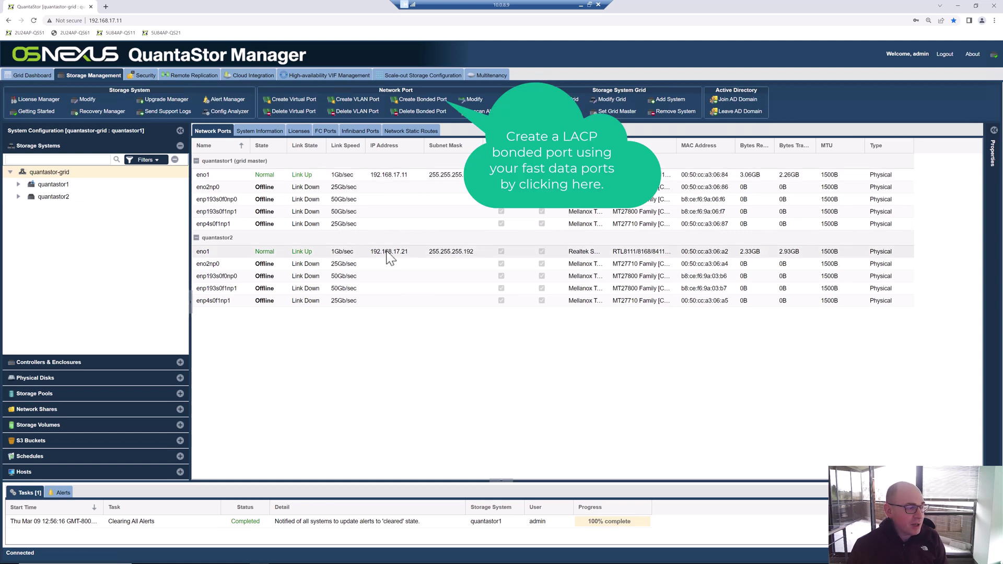
click(180, 378)
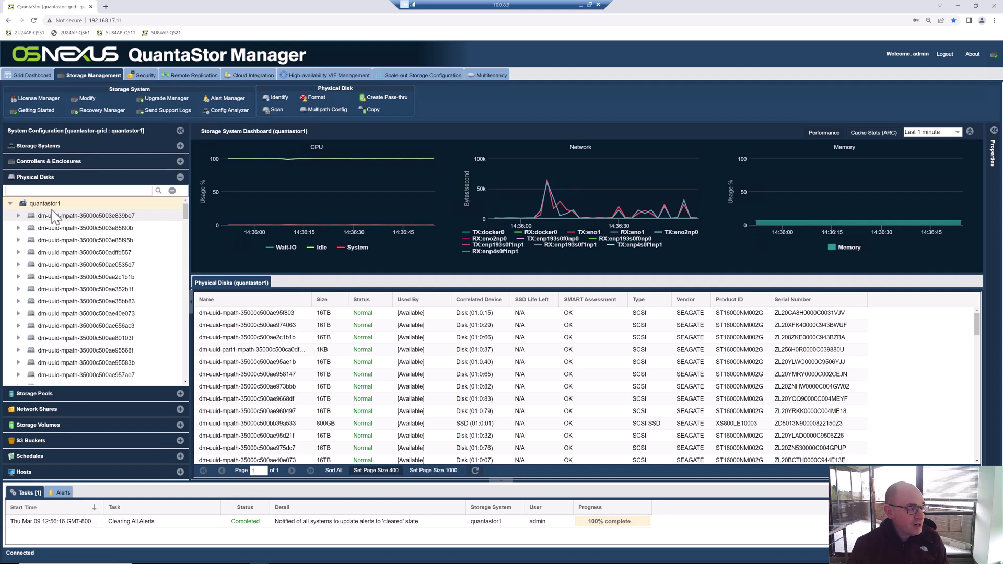
Browse both systems' disks, then open Format Physical Disk for quantastor1
click(9, 203)
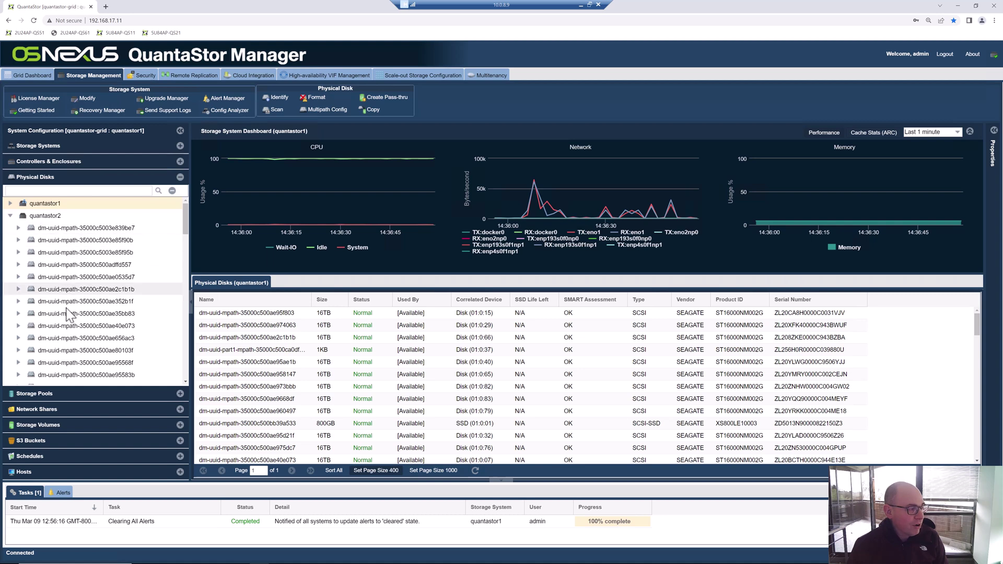
click(10, 205)
scroll(104, 290, down, 5)
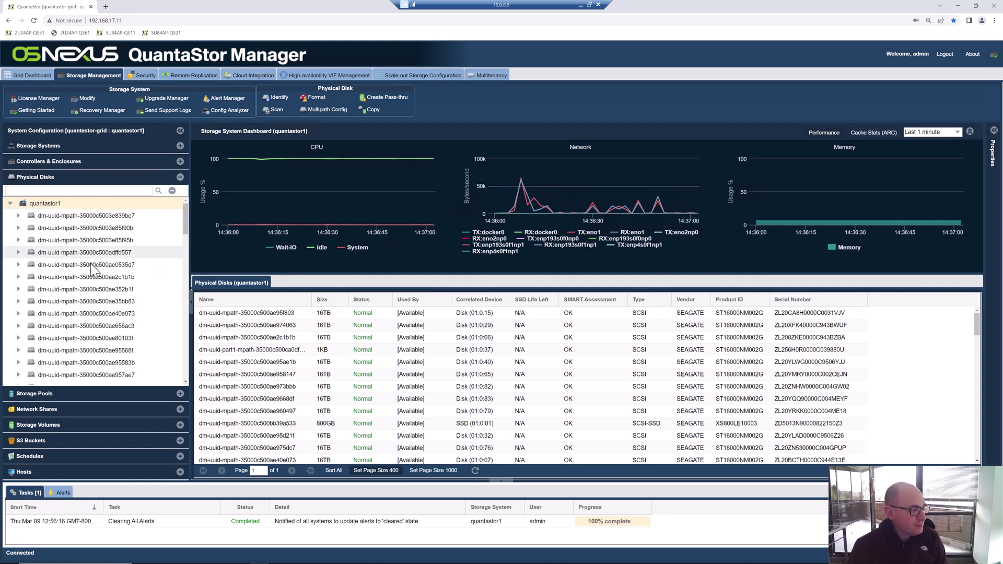
scroll(104, 290, down, 15)
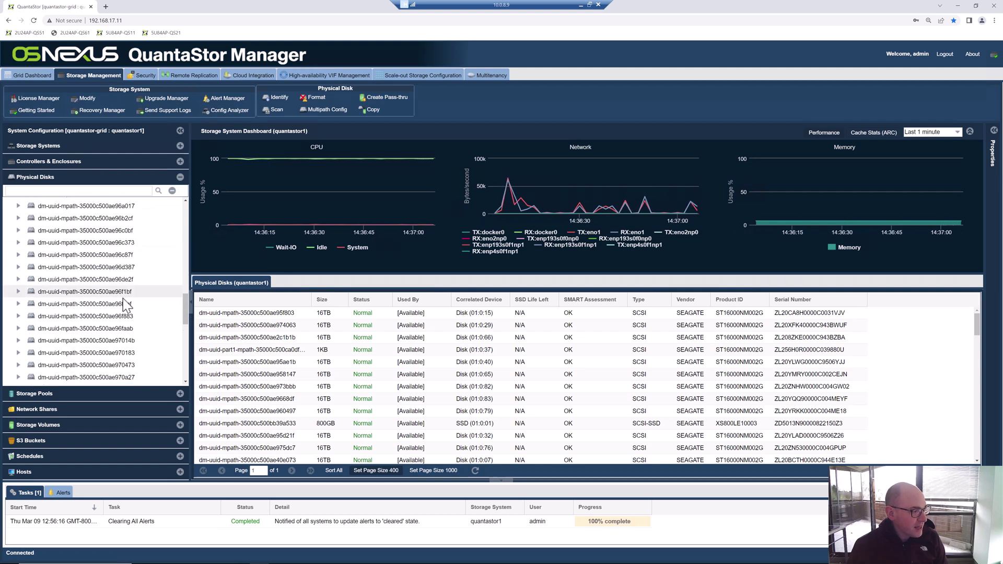
scroll(128, 311, down, 5)
click(89, 355)
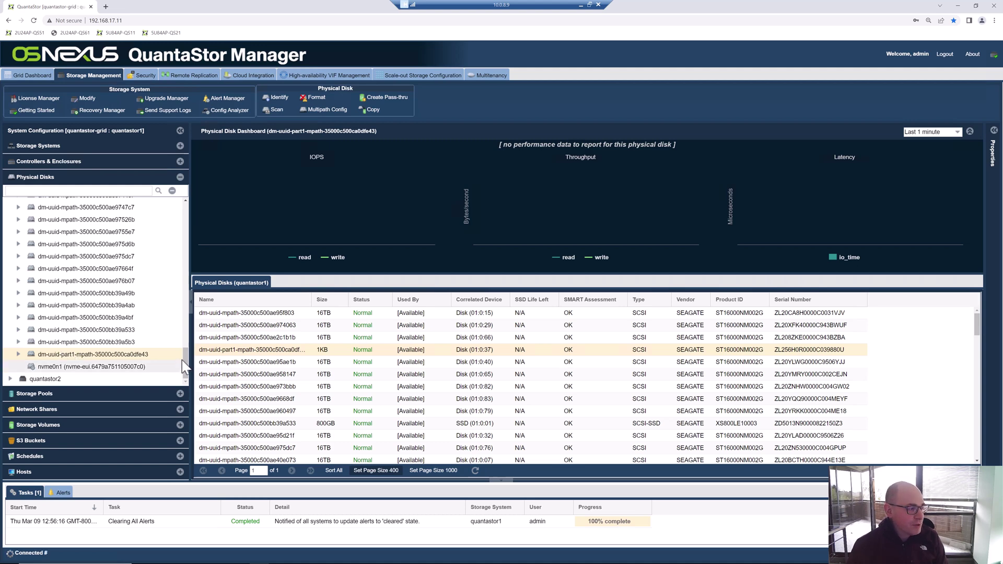
scroll(186, 360, up, 1)
drag(186, 359, 187, 206)
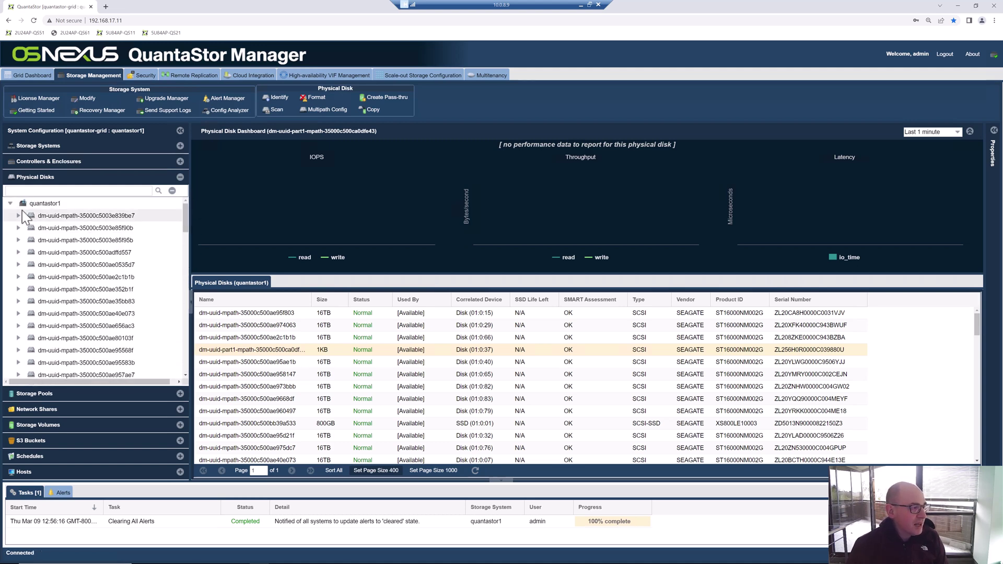
click(39, 204)
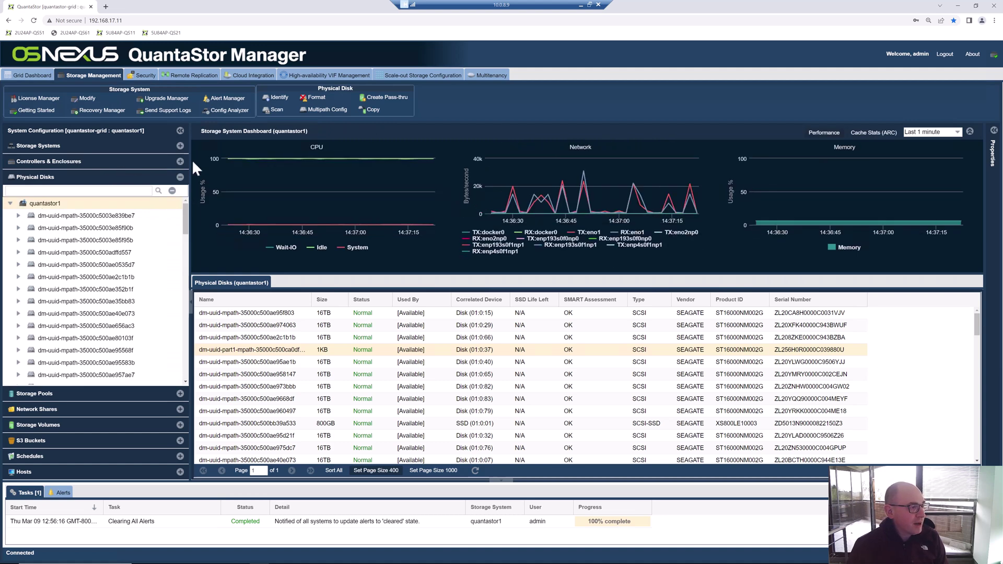
click(331, 97)
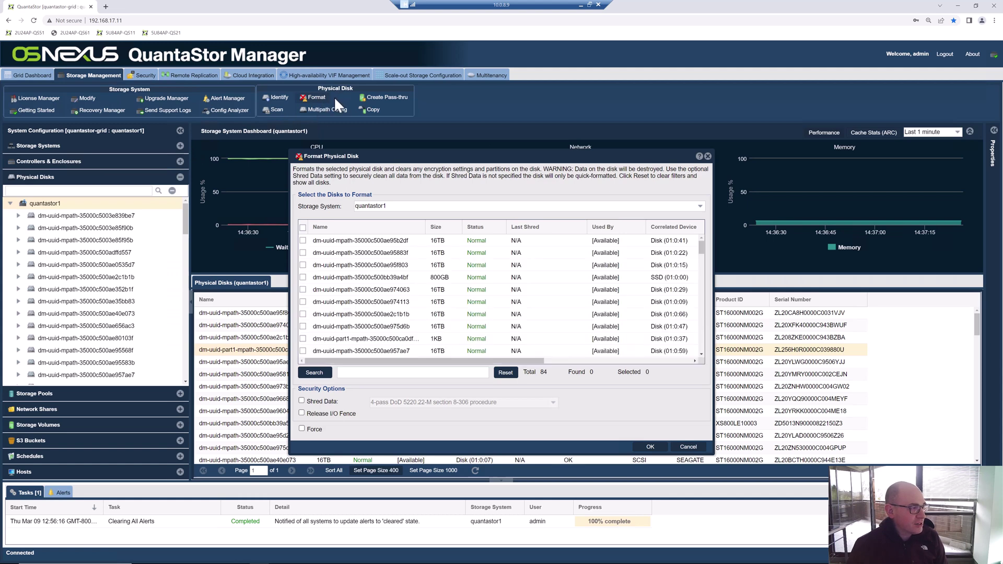
Select all 84 disks on quantastor1 and confirm formatting them
click(303, 227)
scroll(451, 285, down, 3)
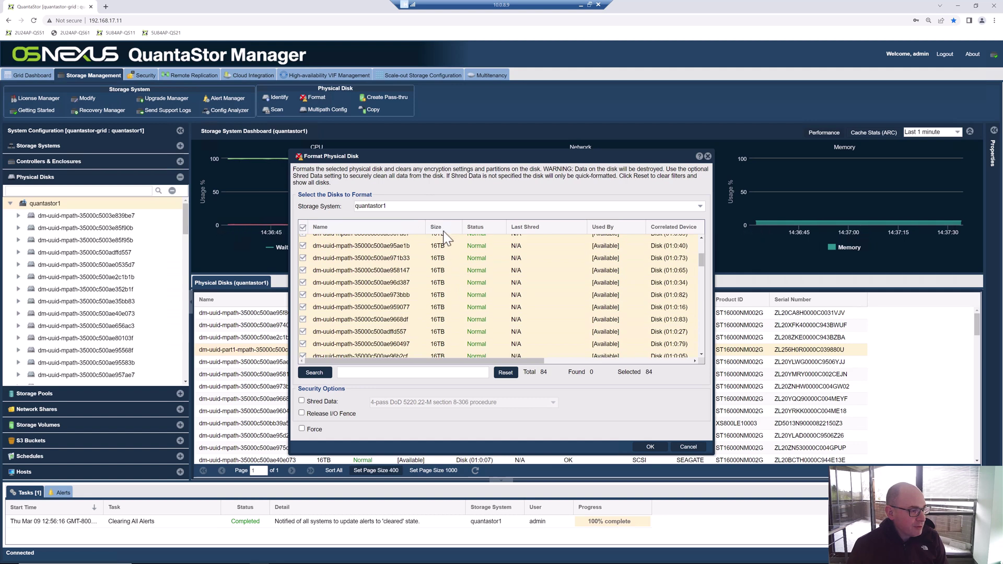
scroll(476, 290, up, 3)
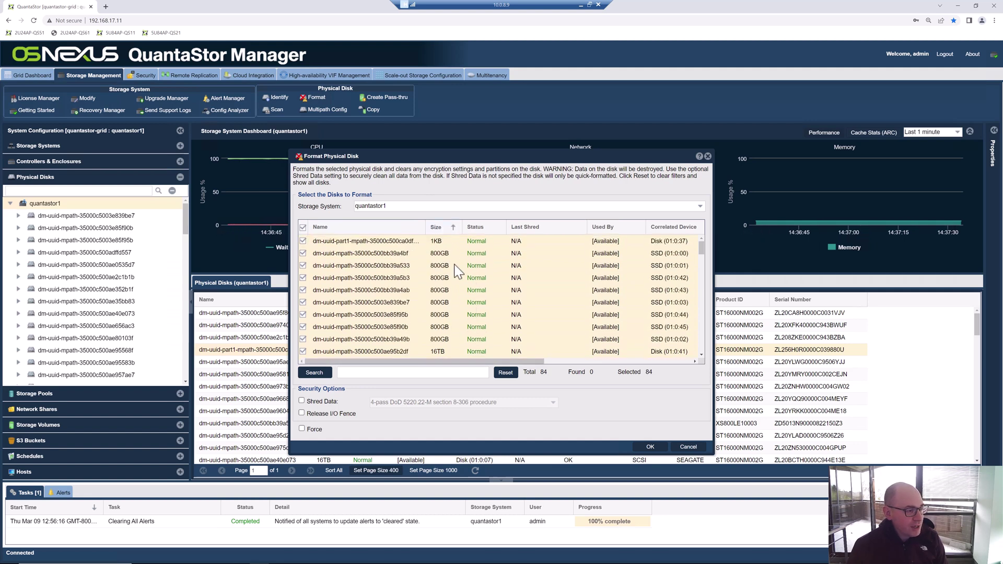
scroll(439, 293, down, 2)
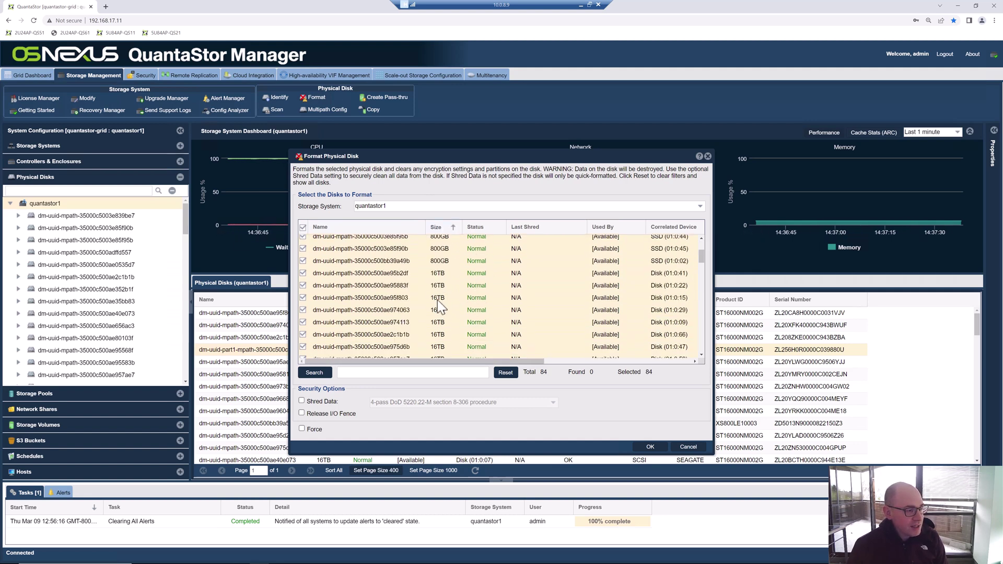
scroll(442, 297, up, 2)
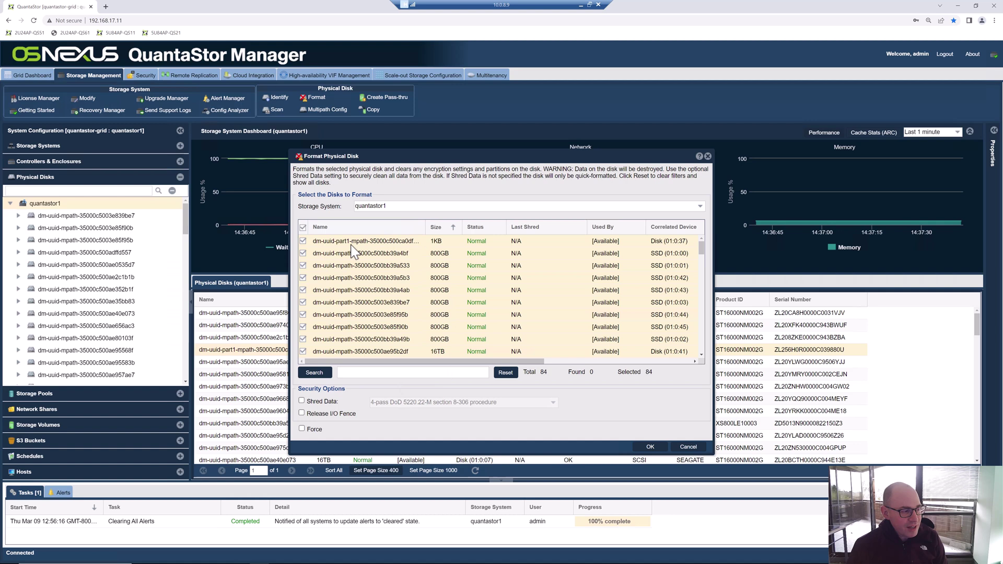
scroll(403, 351, down, 2)
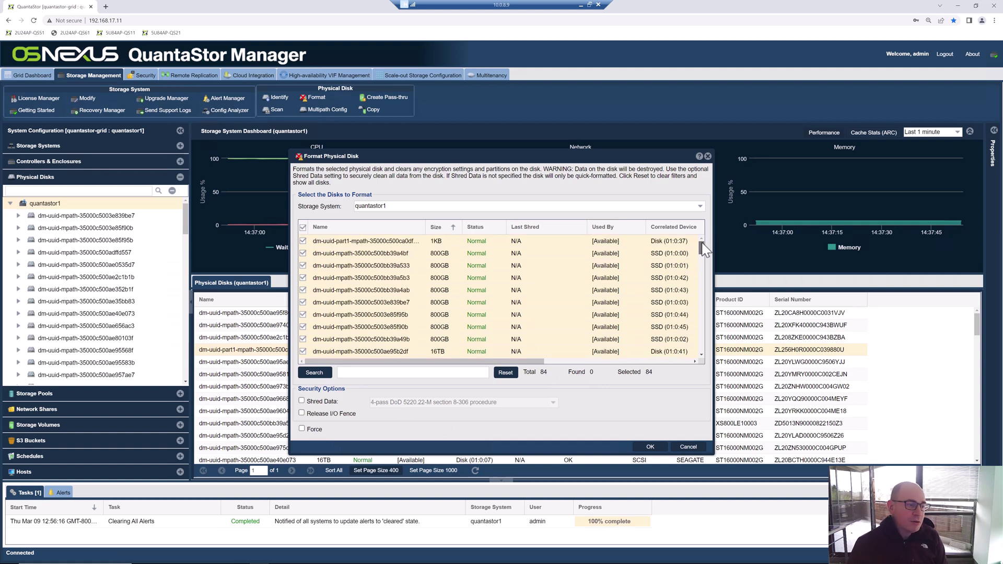
drag(702, 251, 701, 355)
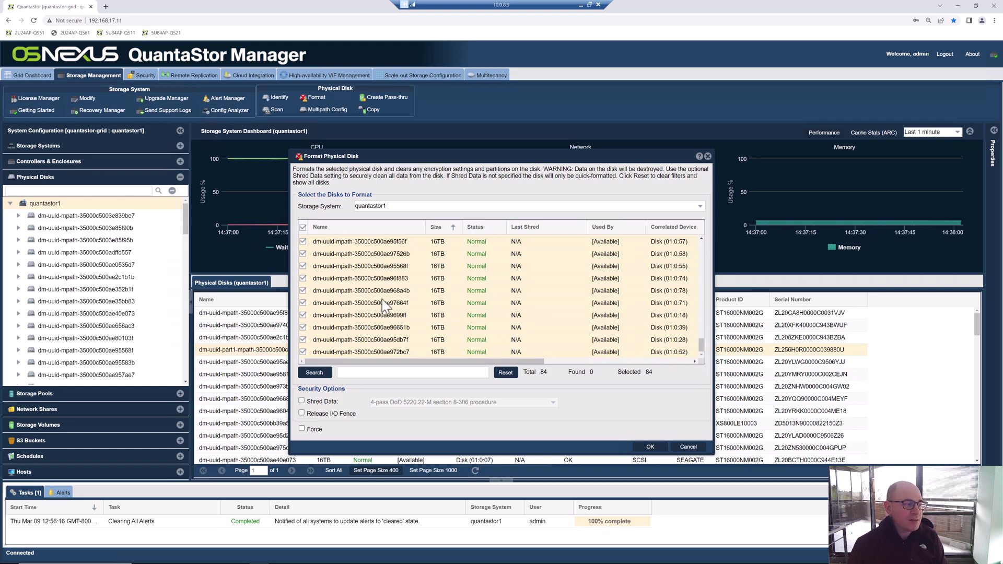
click(660, 448)
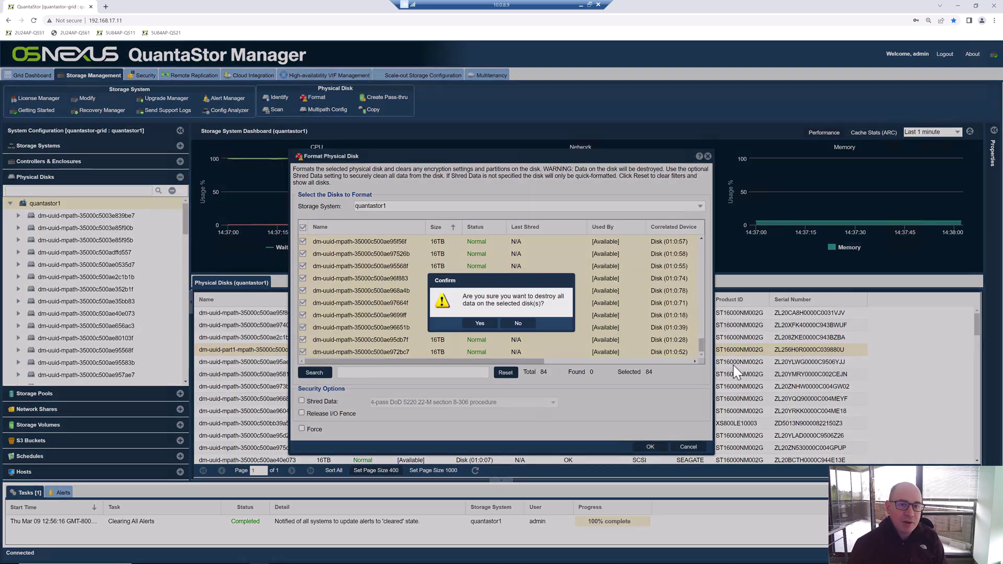
click(479, 323)
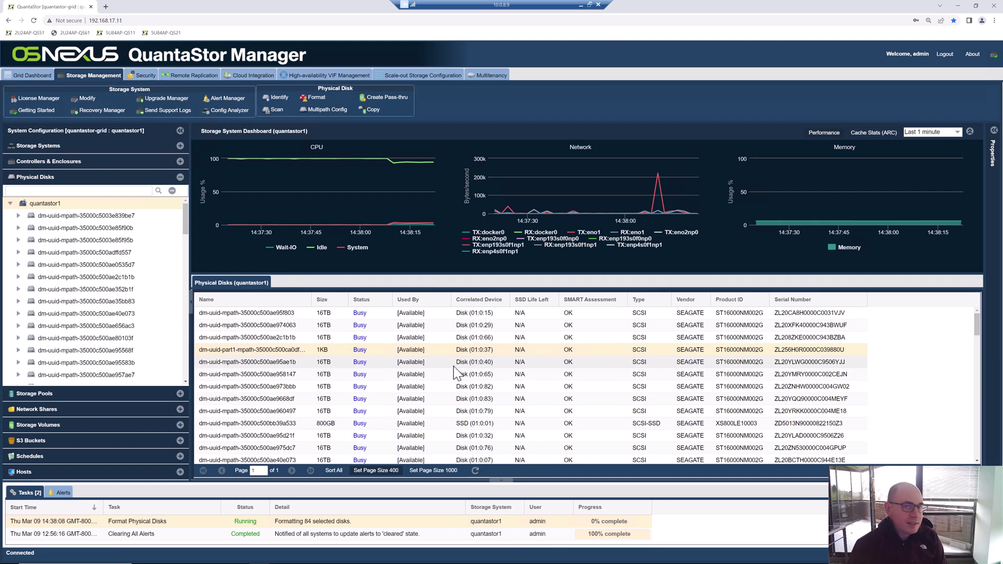
Run Scan for Disks on quantastor1
click(331, 321)
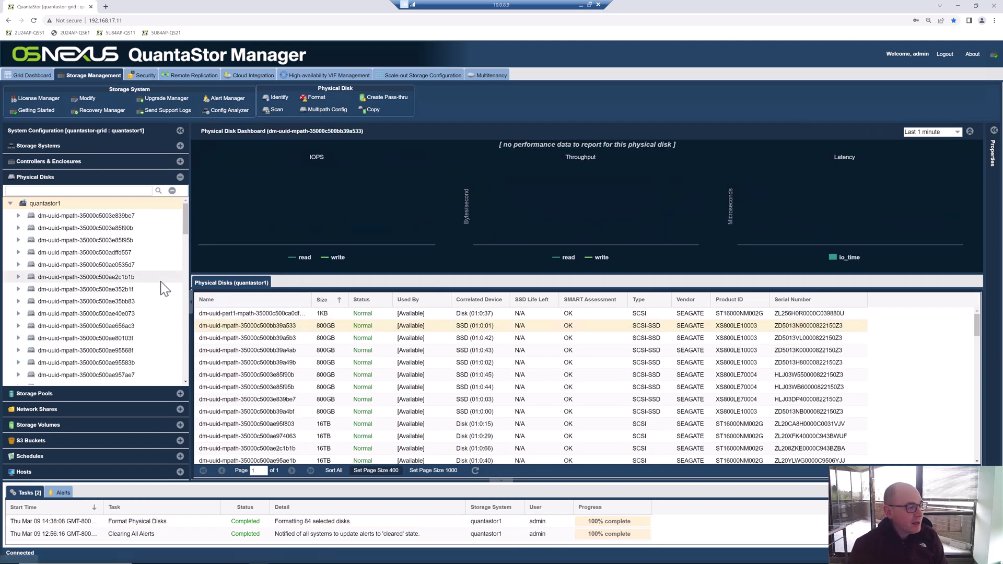
right_click(58, 209)
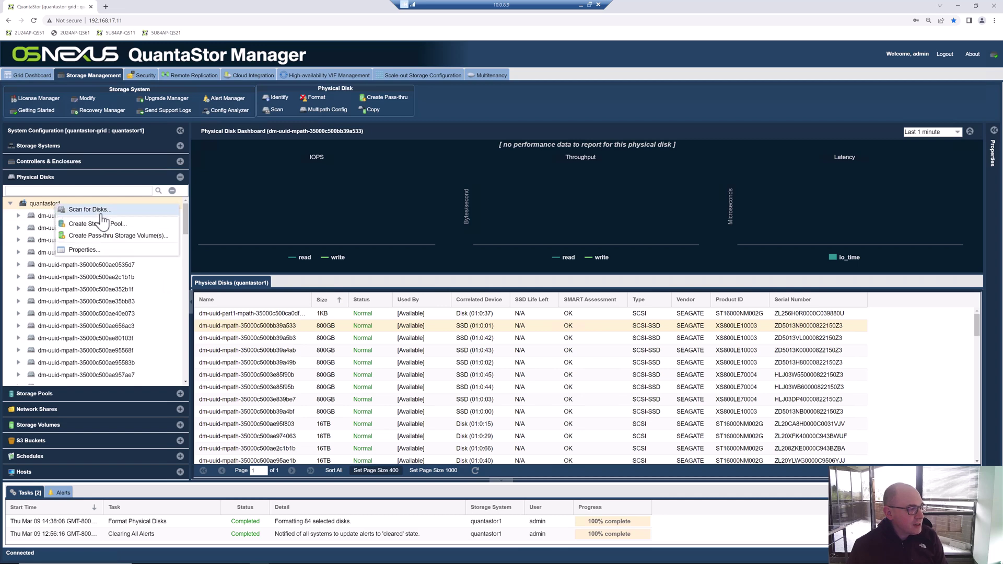
click(101, 211)
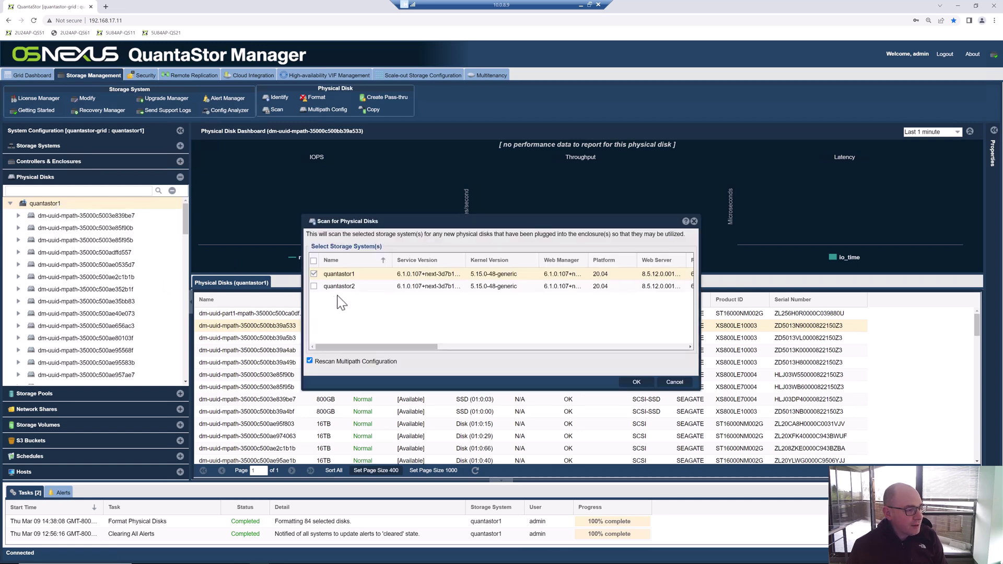
click(636, 382)
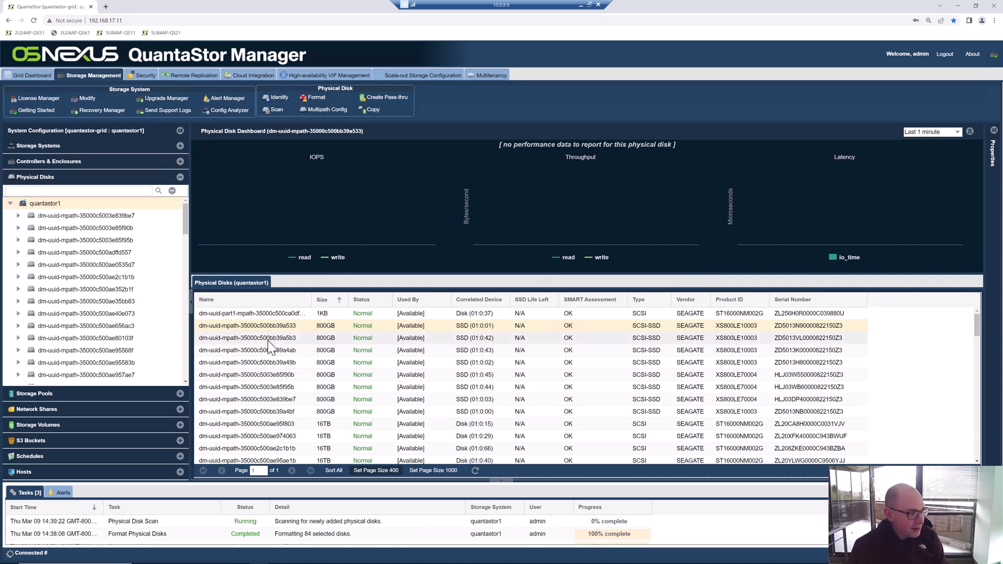
Run Scan for Disks on quantastor2
click(252, 314)
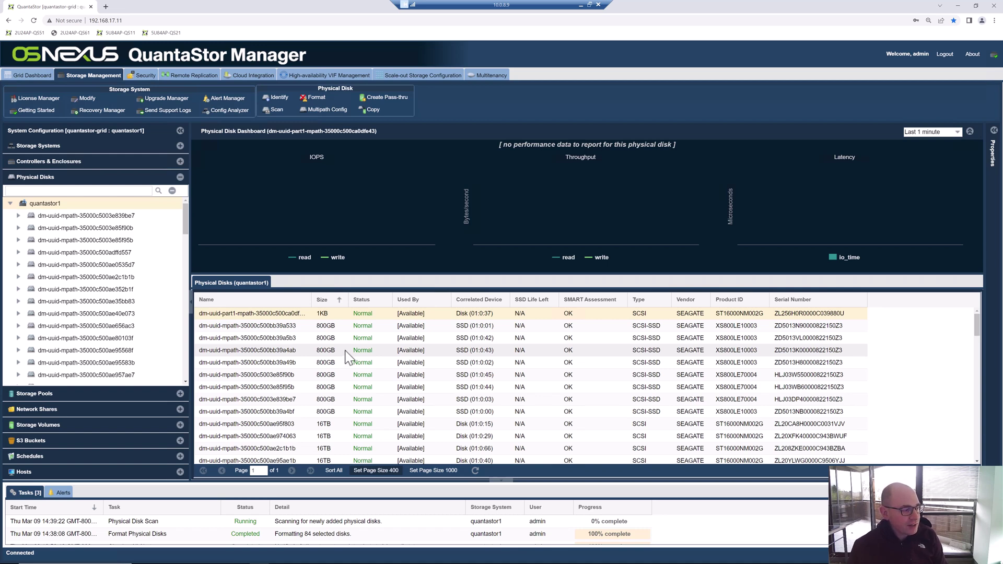
scroll(325, 389, down, 5)
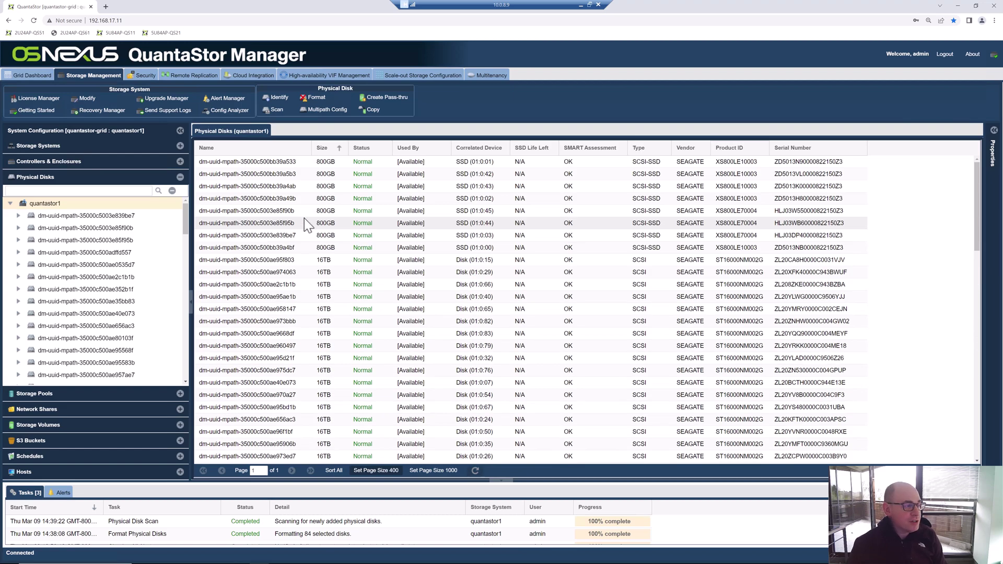
scroll(287, 271, down, 5)
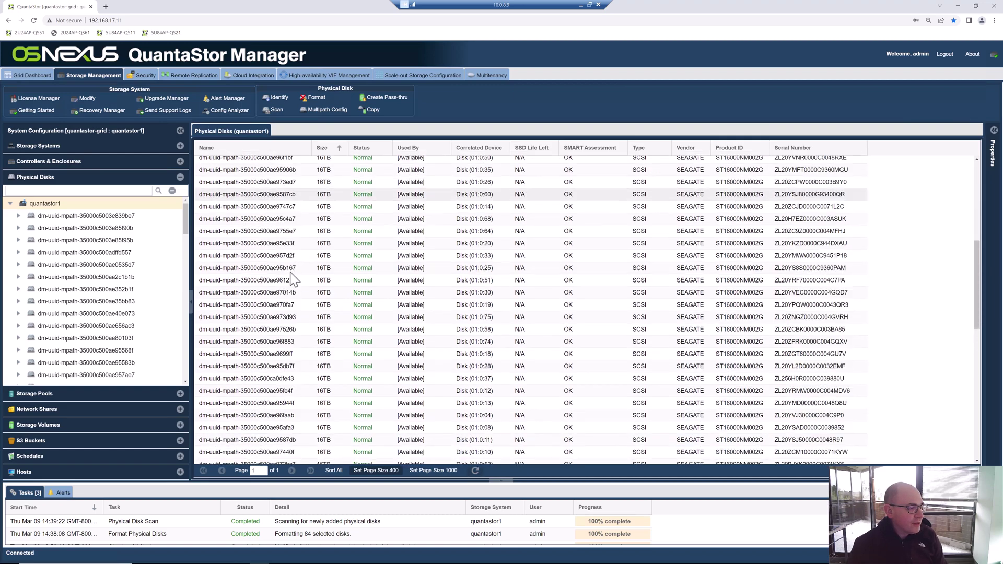
scroll(292, 278, down, 8)
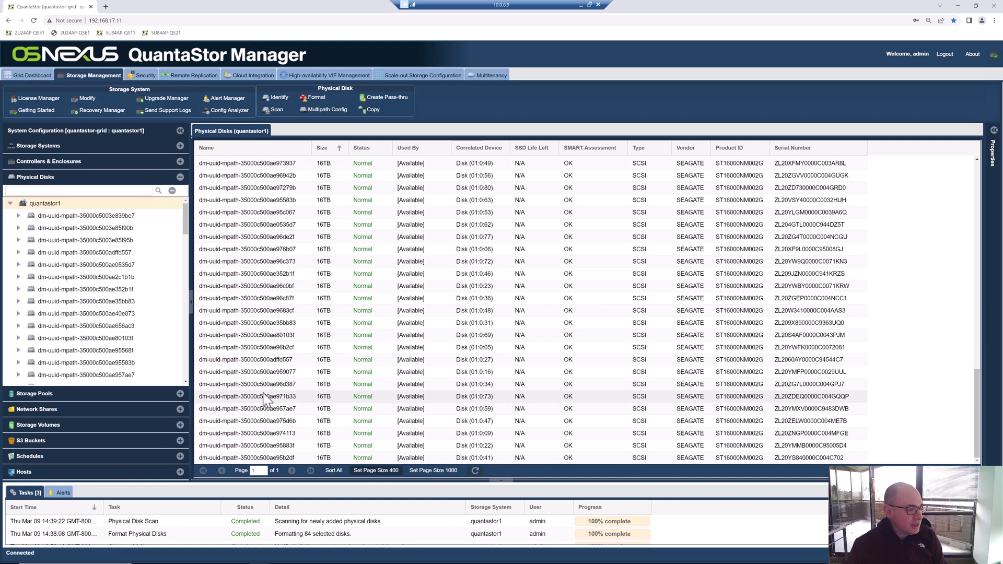
click(10, 203)
click(45, 215)
right_click(56, 218)
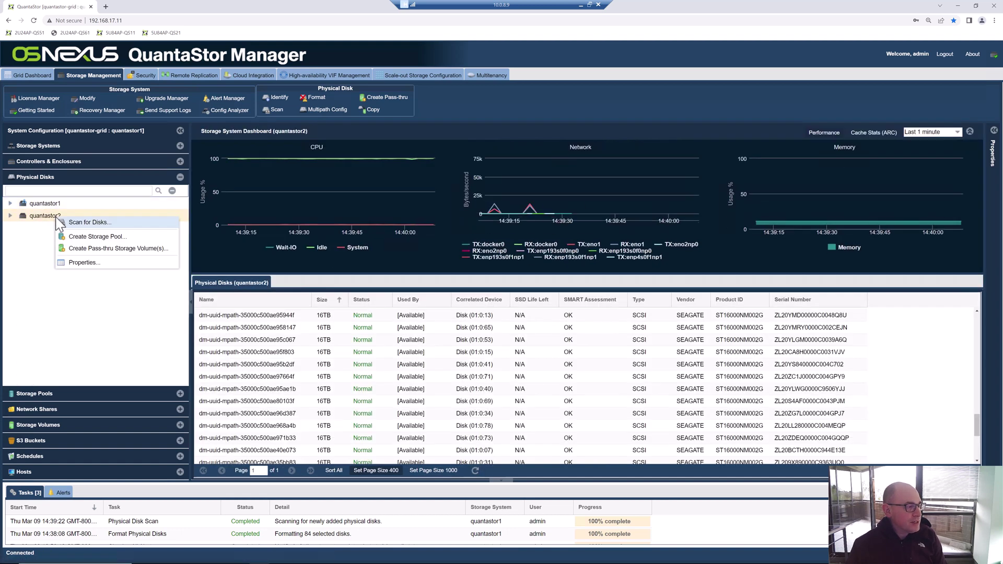
click(76, 222)
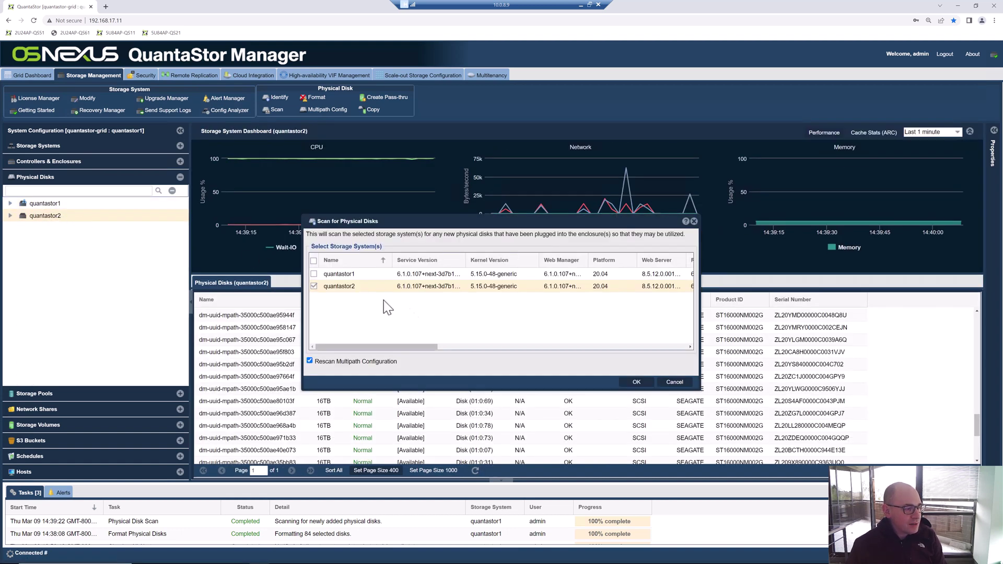
click(636, 382)
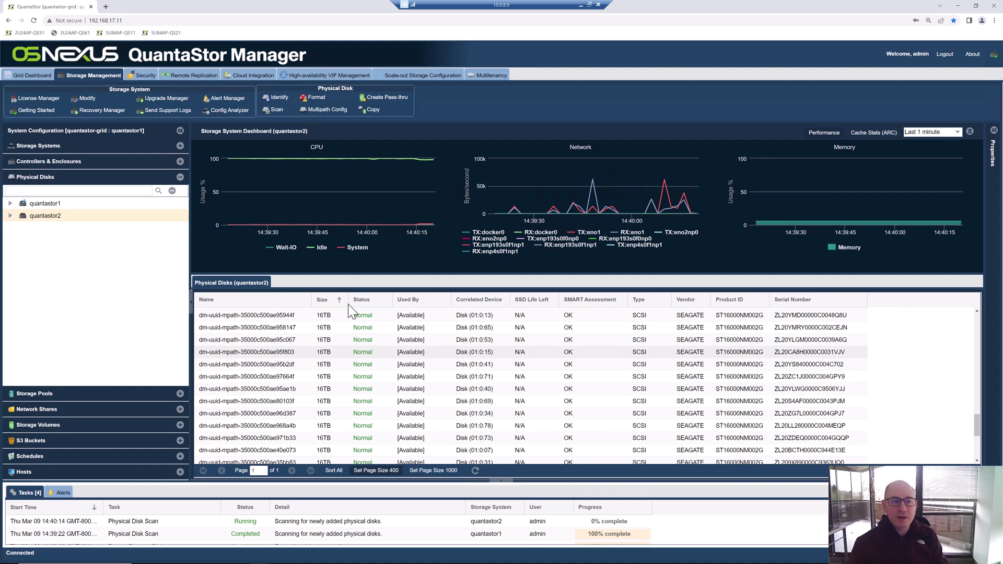
View quantastor1's and quantastor2's Modify Storage System settings, then cancel without changes
click(52, 204)
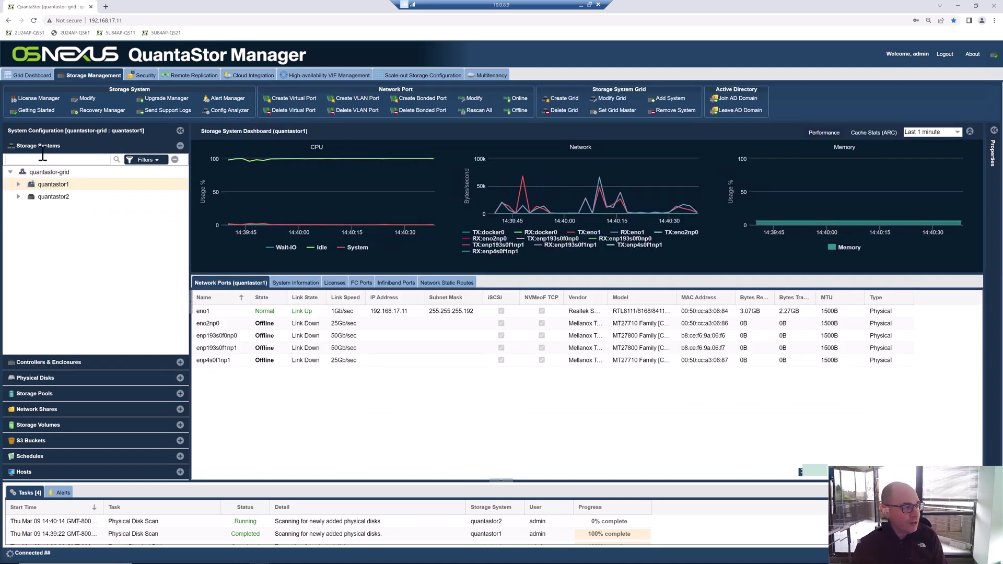
right_click(53, 185)
click(86, 191)
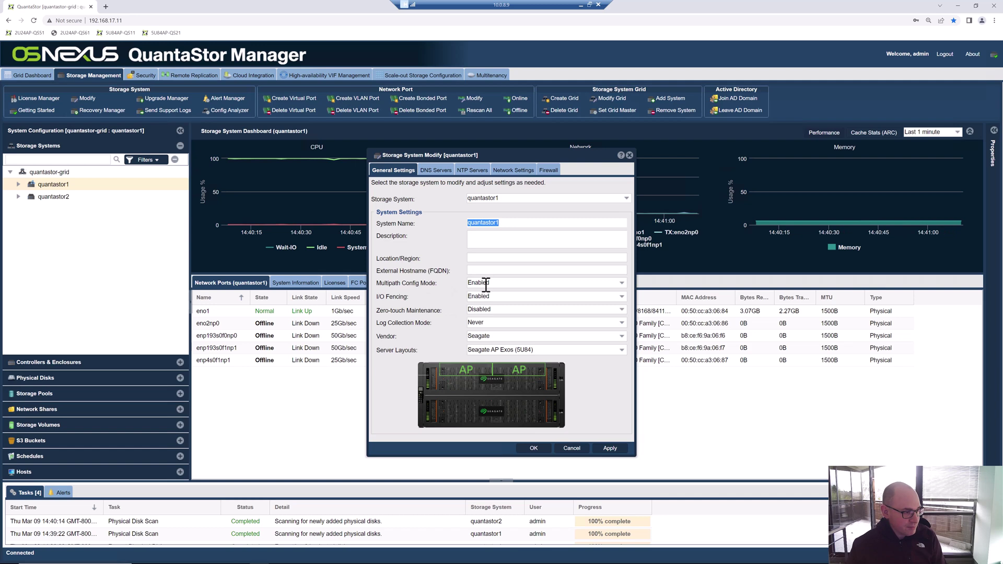
click(371, 296)
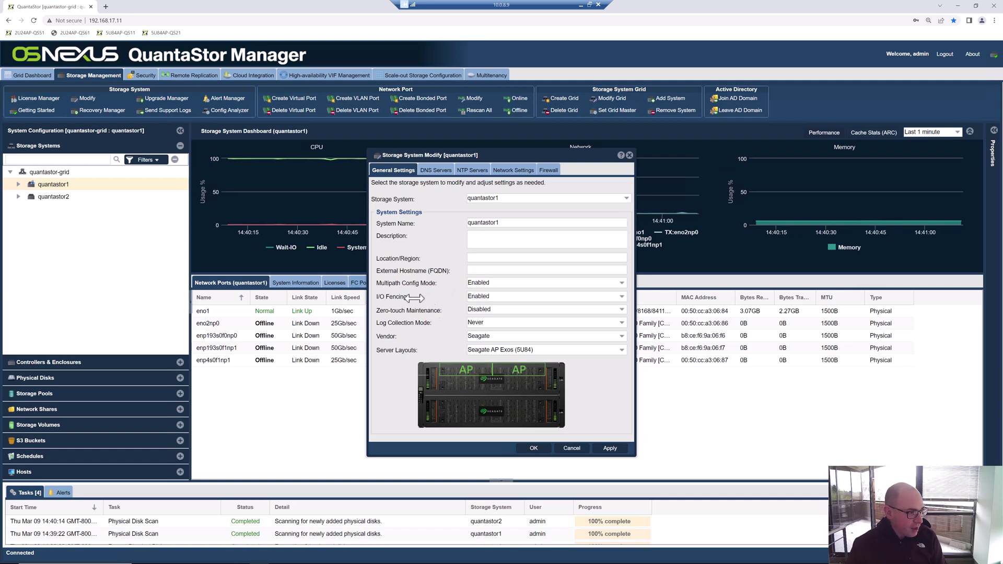
click(499, 200)
click(500, 220)
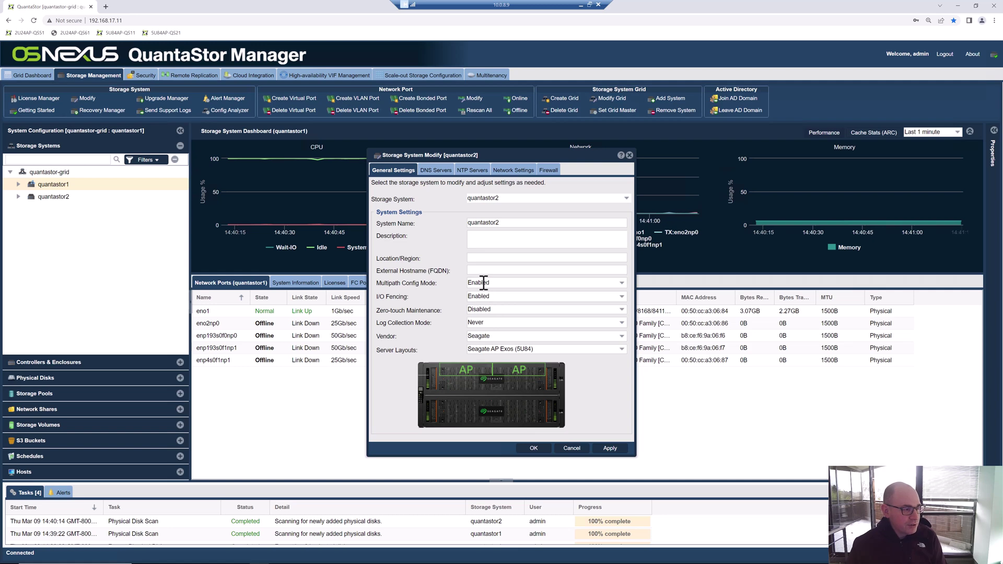
click(571, 448)
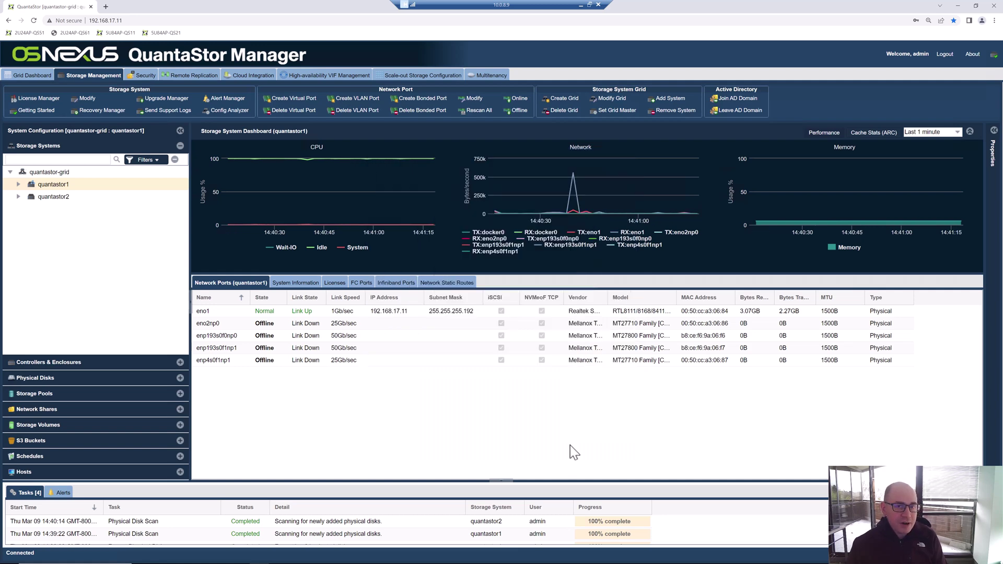
Open the Create Storage Pool dialog from the Storage Pools section
click(107, 395)
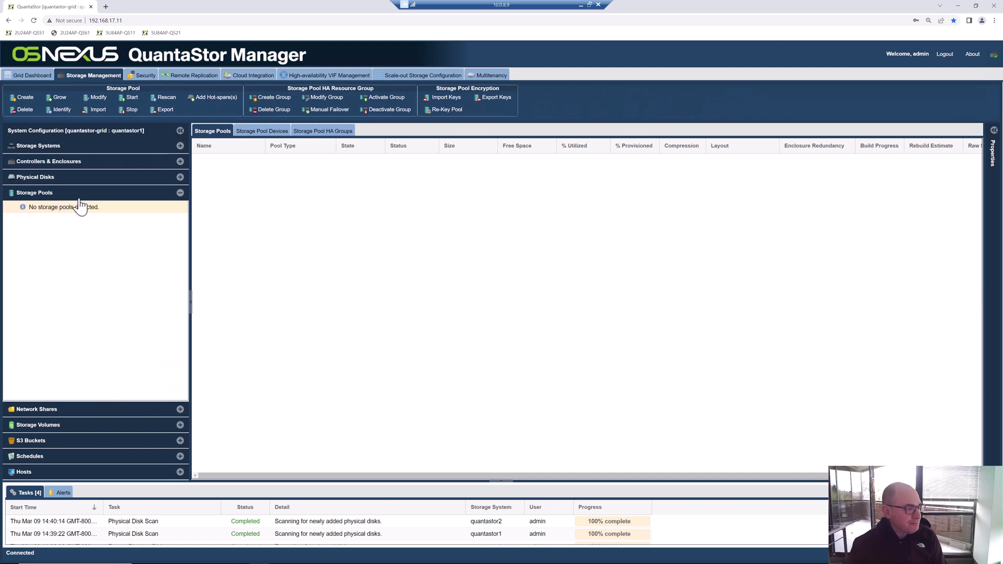
right_click(57, 191)
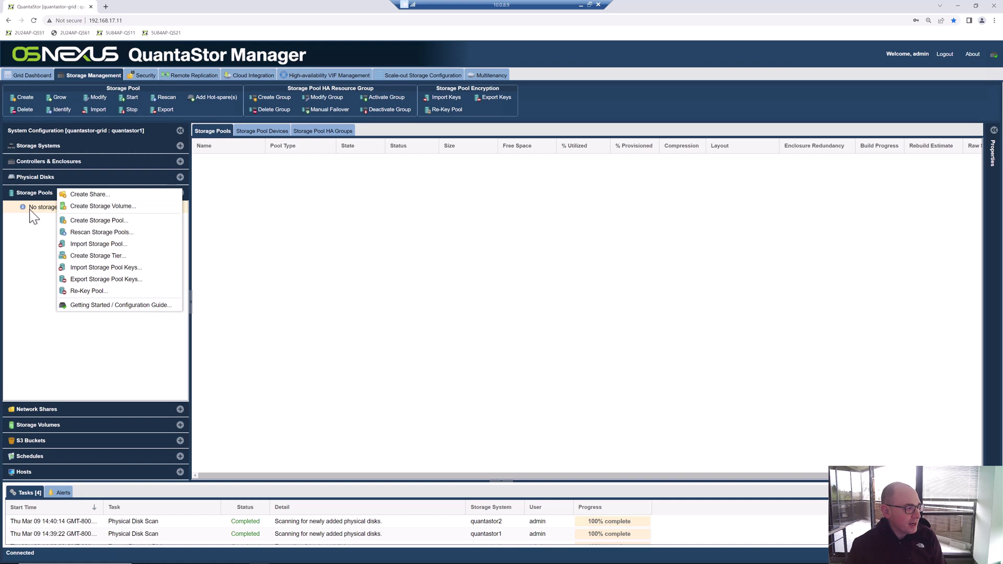
right_click(33, 225)
right_click(49, 193)
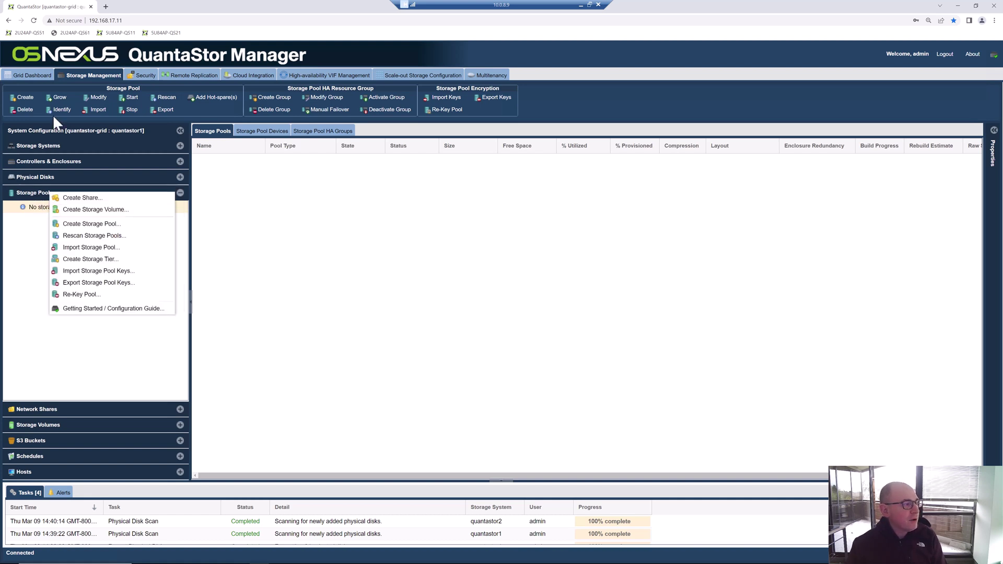
click(30, 104)
click(25, 99)
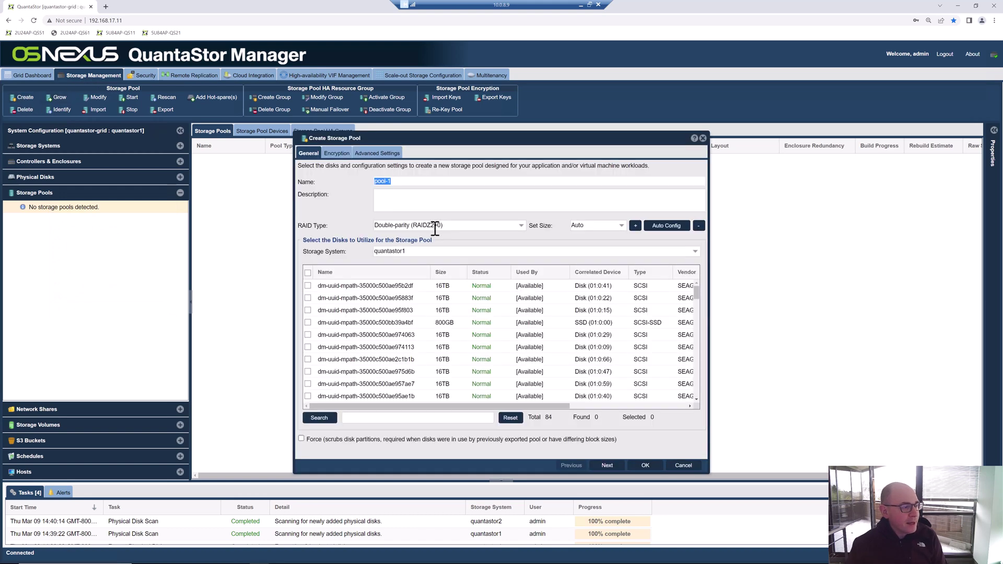
Name the pool pool-1 and keep Double-parity (RAIDZ2+0) as RAID type
text(pool-1)
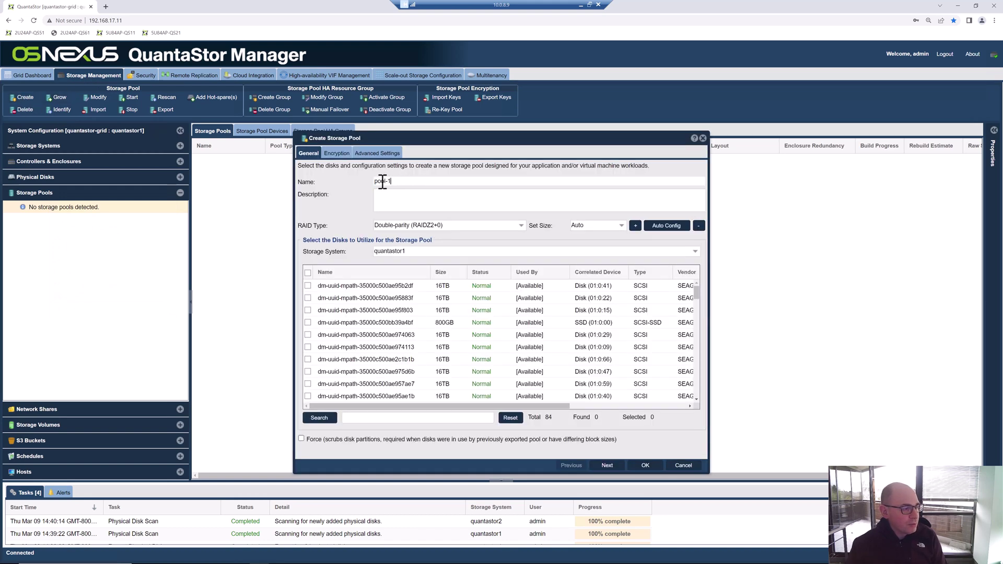
click(454, 226)
scroll(478, 298, down, 1)
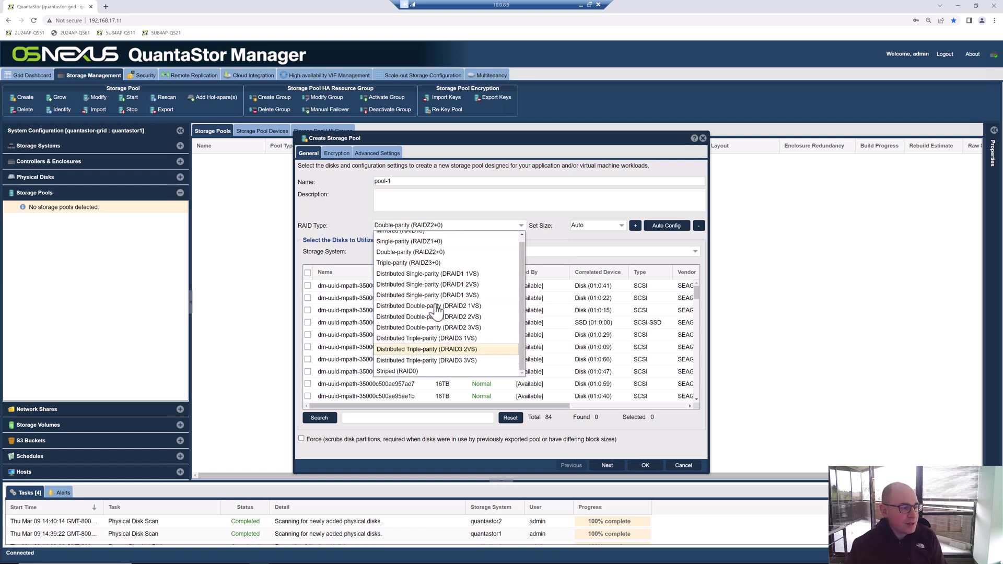
click(433, 254)
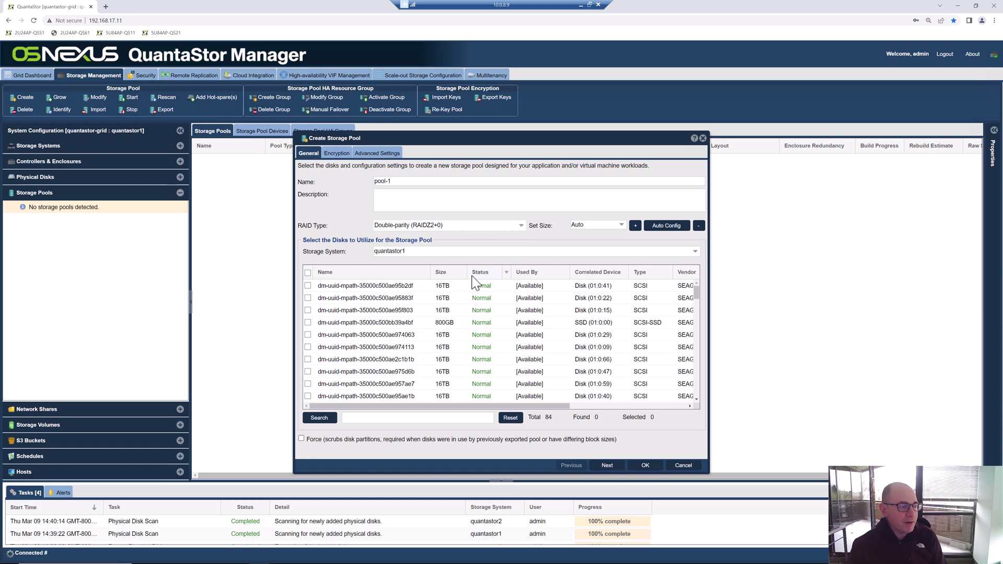
click(623, 228)
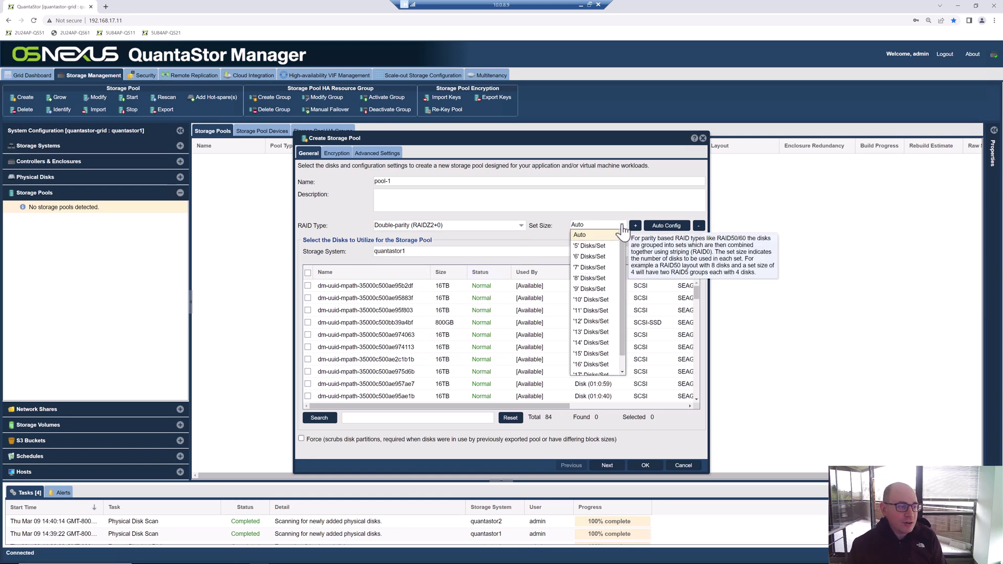
Use 10 disks per set and add seven sets, selecting 70 of the 16TB disks
click(605, 302)
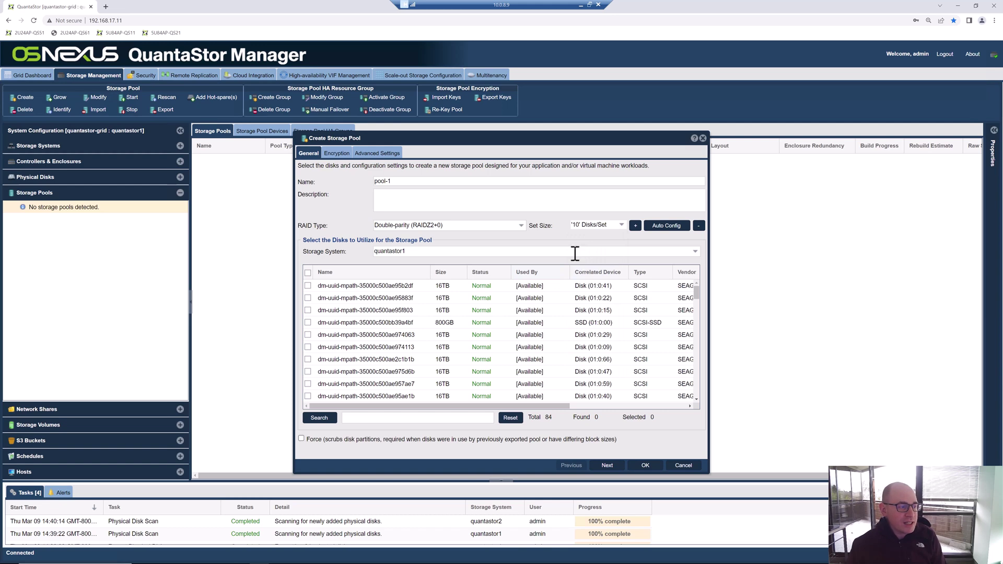
mouse_move(585, 235)
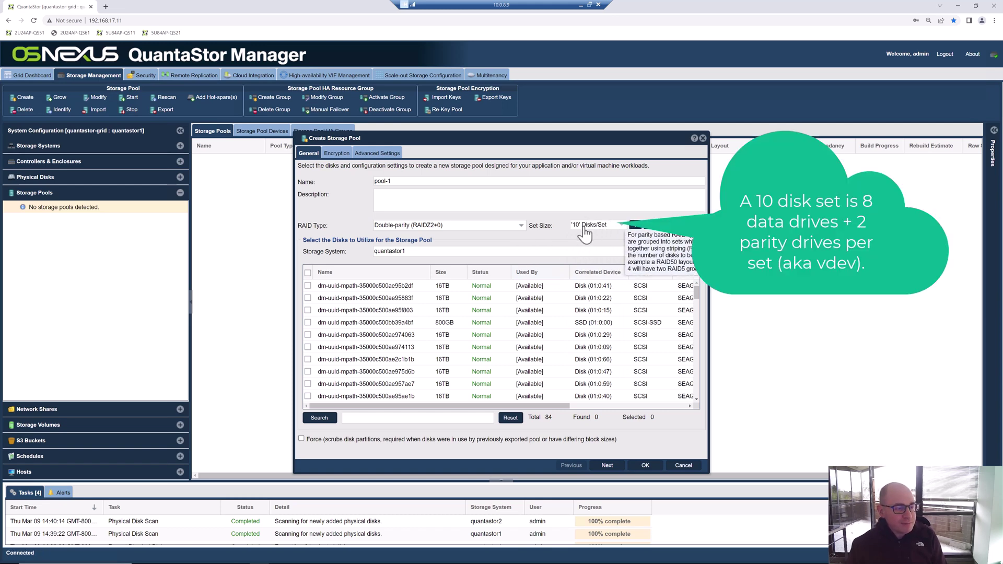
click(636, 229)
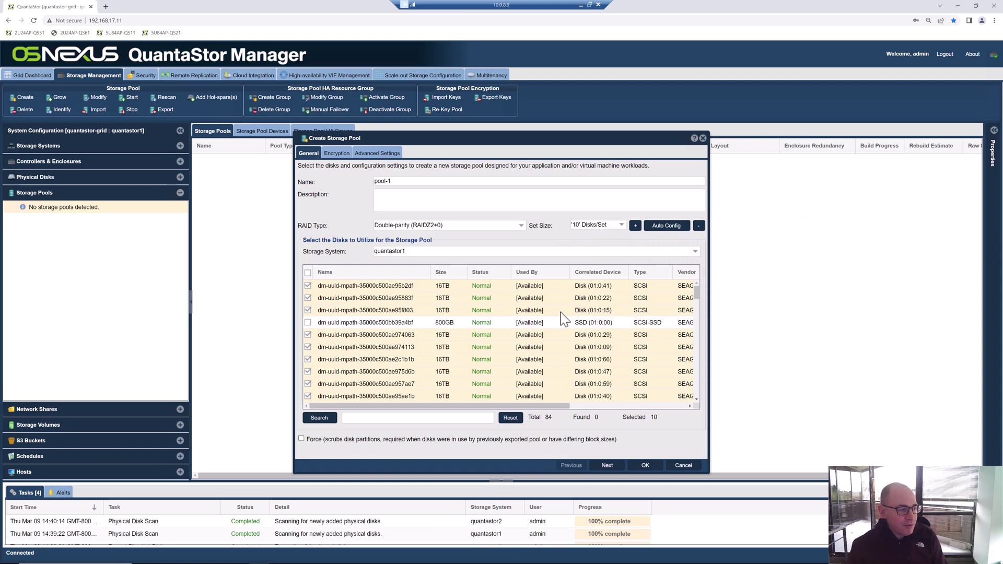
click(635, 227)
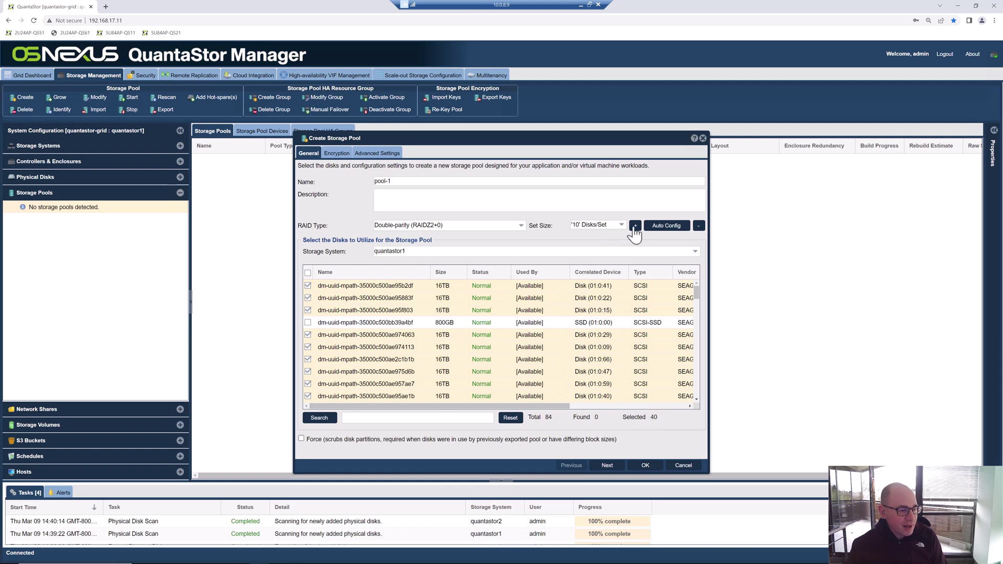
double_click(654, 418)
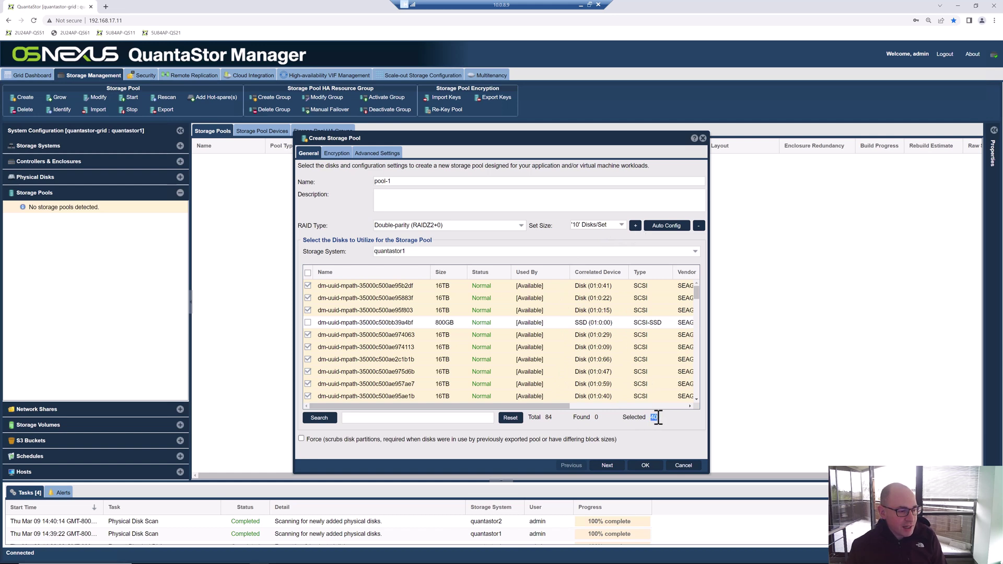
click(635, 226)
click(636, 227)
drag(695, 294, 691, 401)
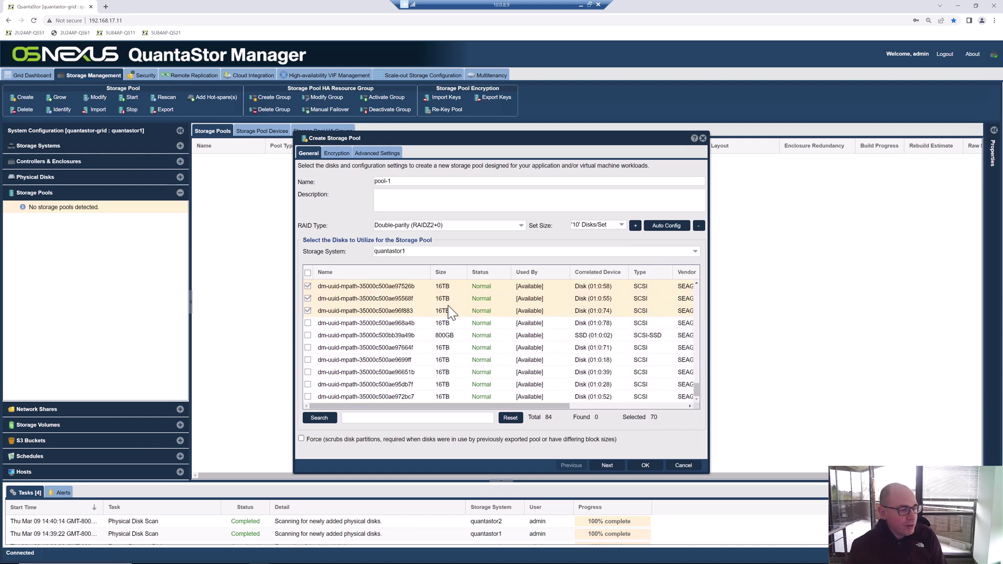
scroll(458, 298, up, 2)
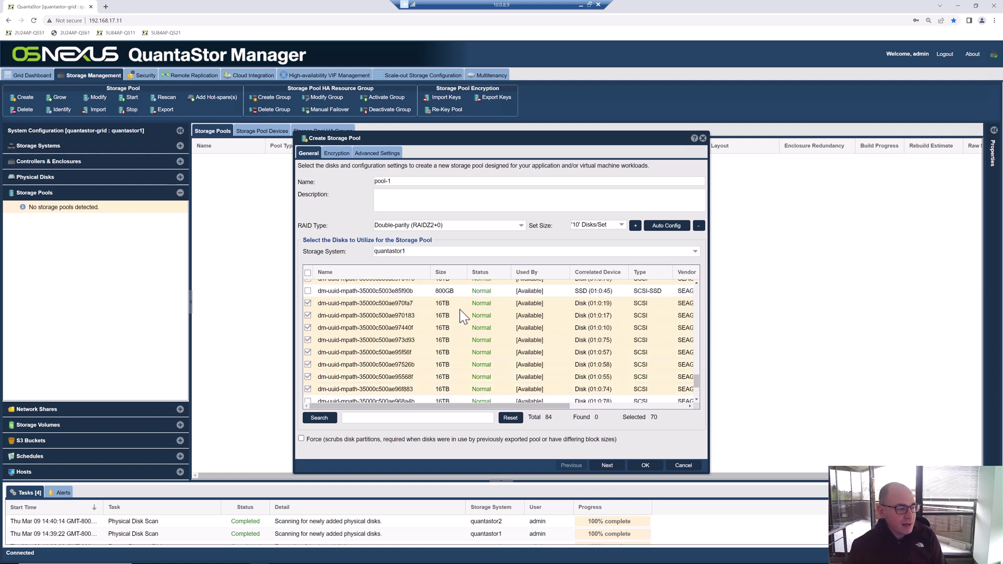
drag(699, 387, 702, 290)
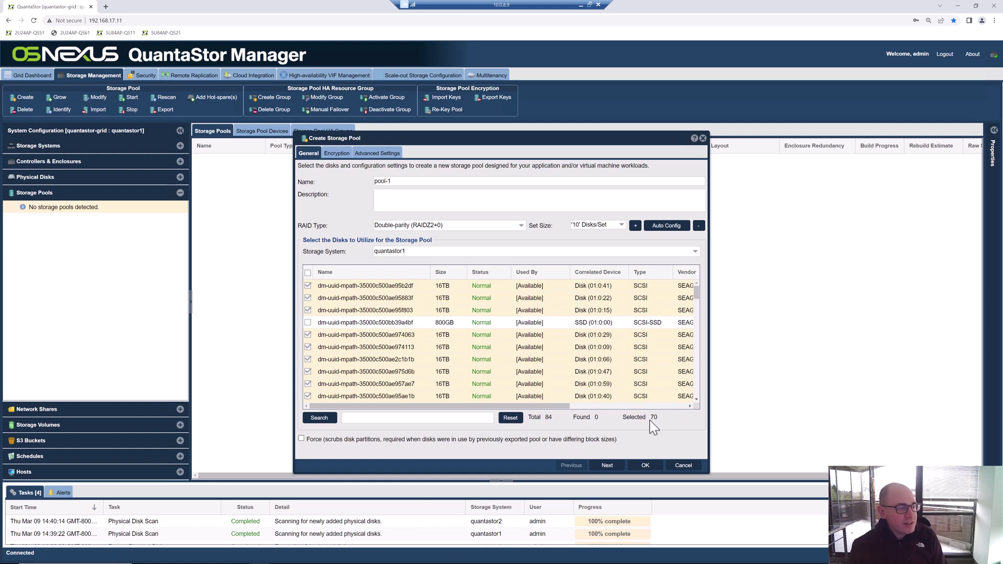
Enable Software Encryption, review General and Advanced Settings, and create pool-1
click(336, 153)
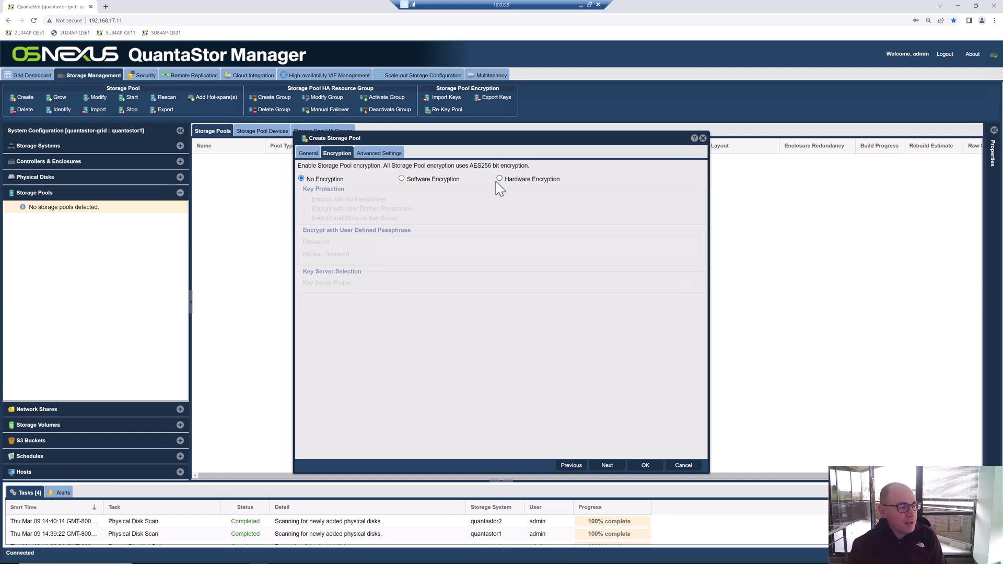
mouse_move(425, 181)
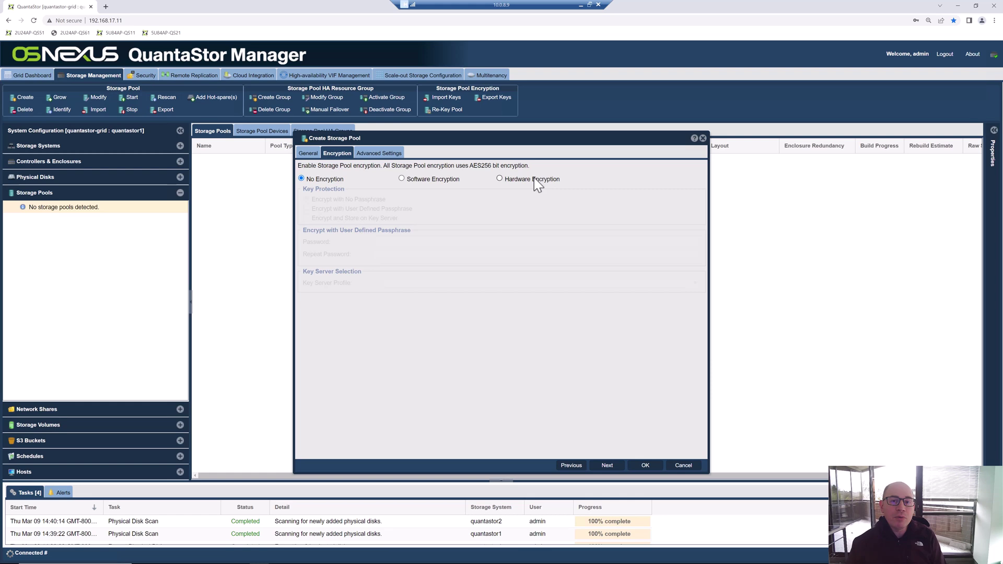
click(439, 182)
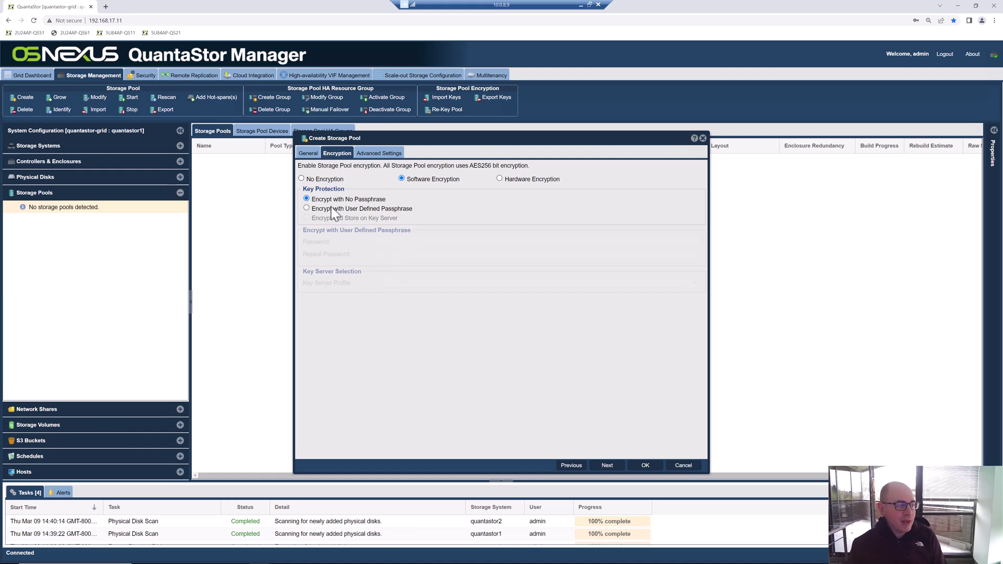
click(313, 153)
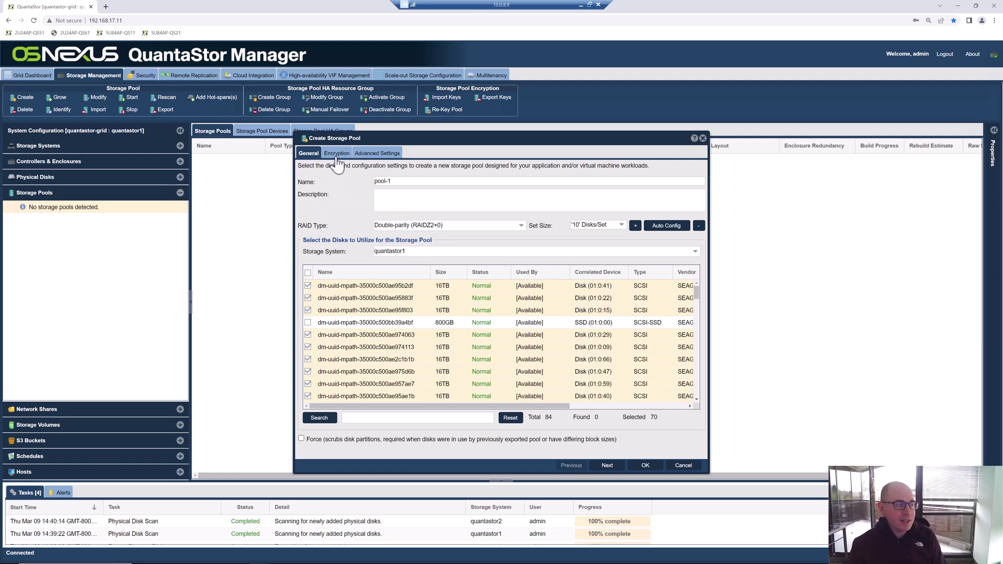
click(376, 154)
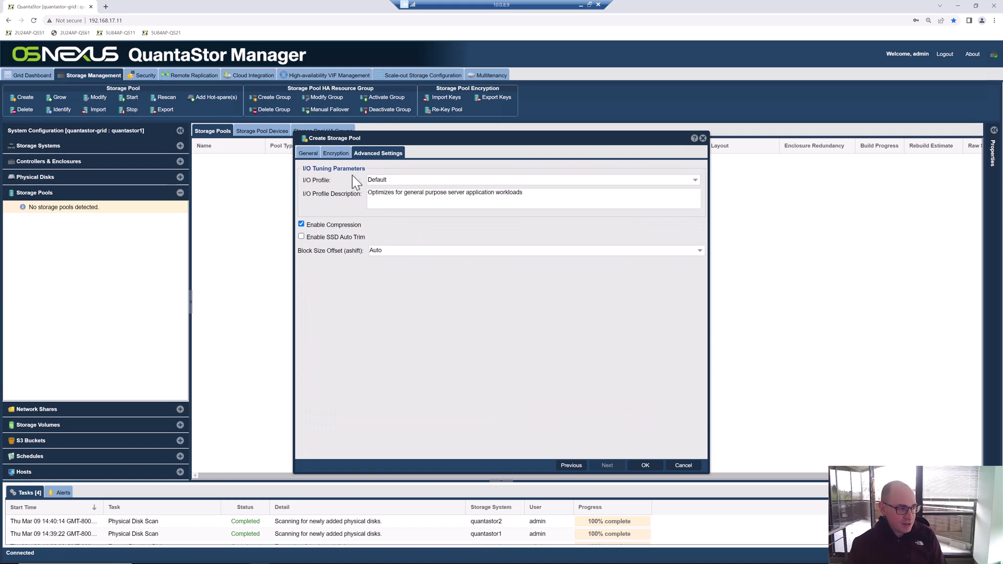
click(308, 154)
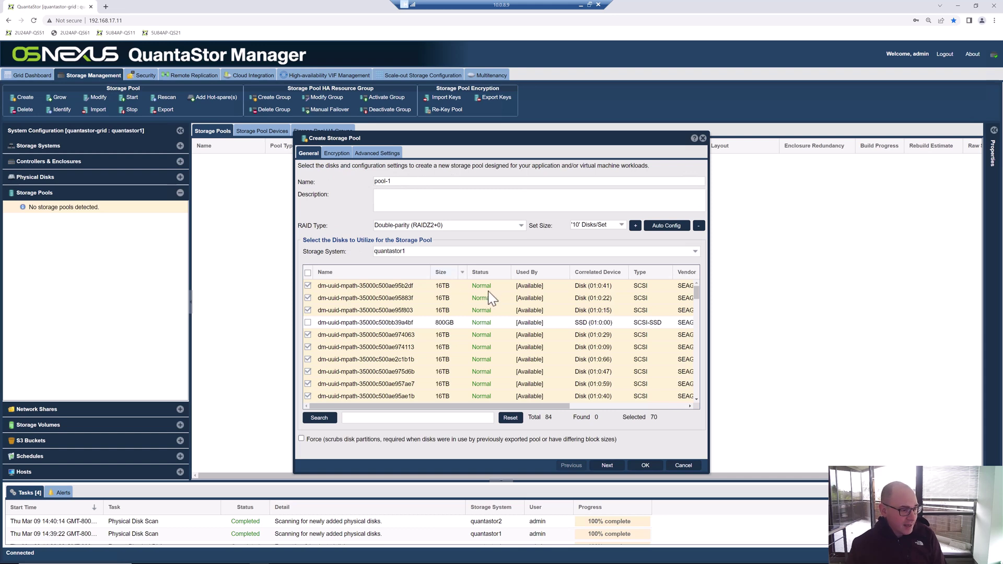
click(646, 467)
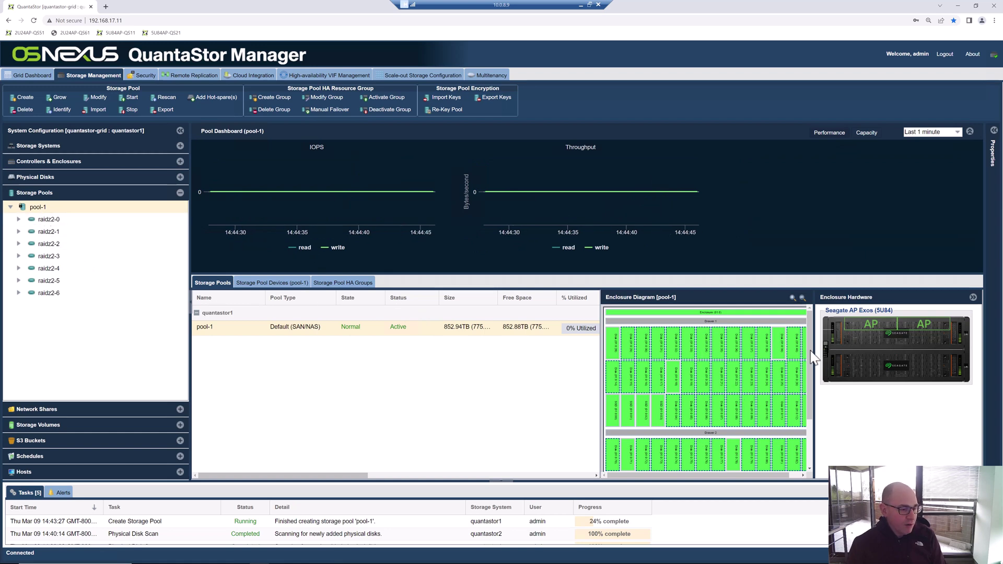
scroll(752, 412, down, 2)
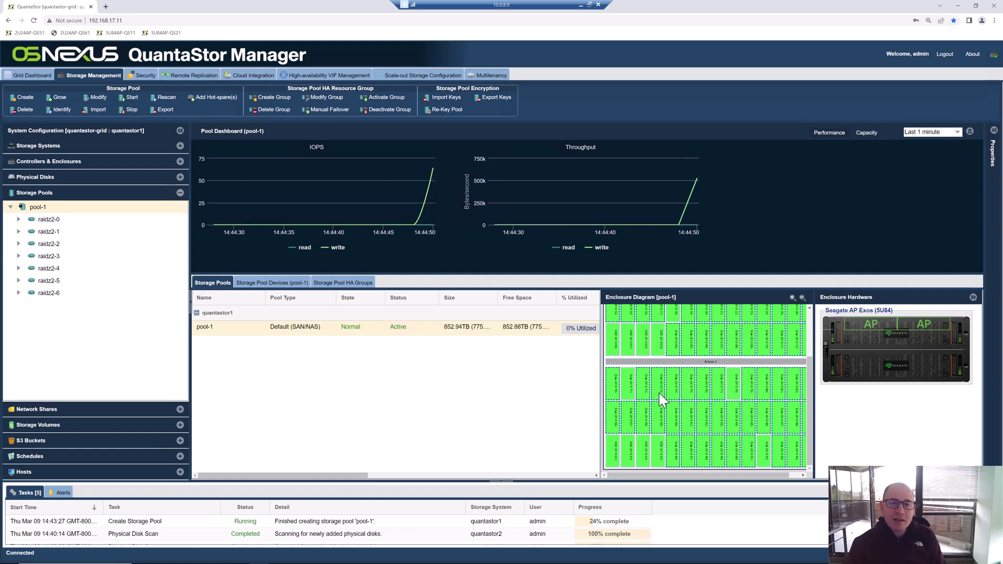
mouse_move(646, 400)
scroll(663, 397, up, 2)
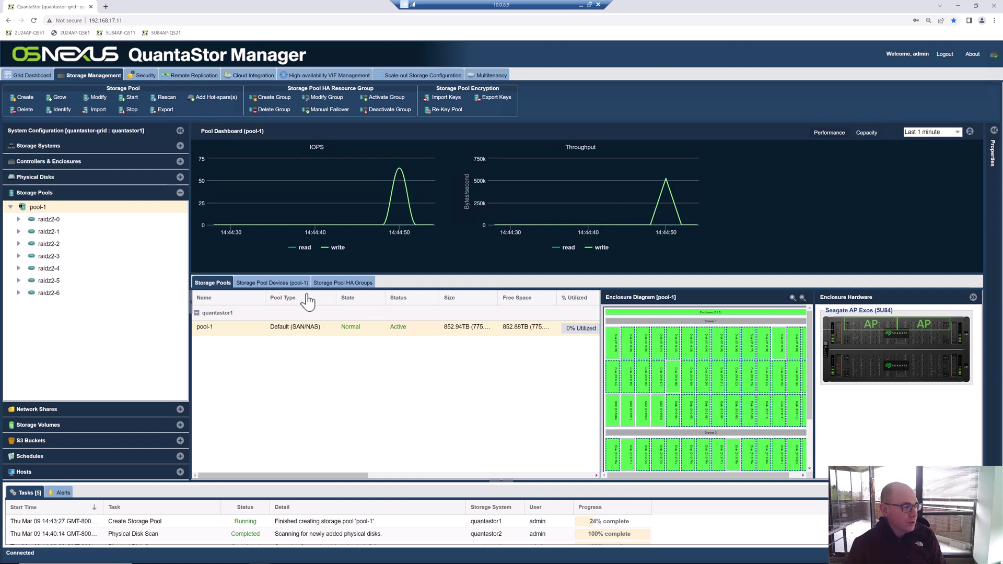
click(18, 220)
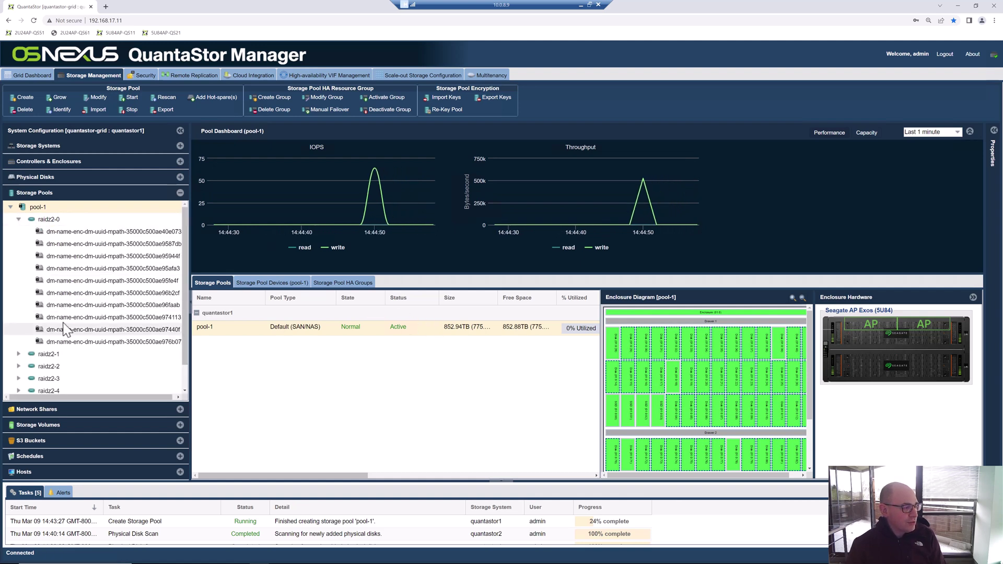
click(18, 219)
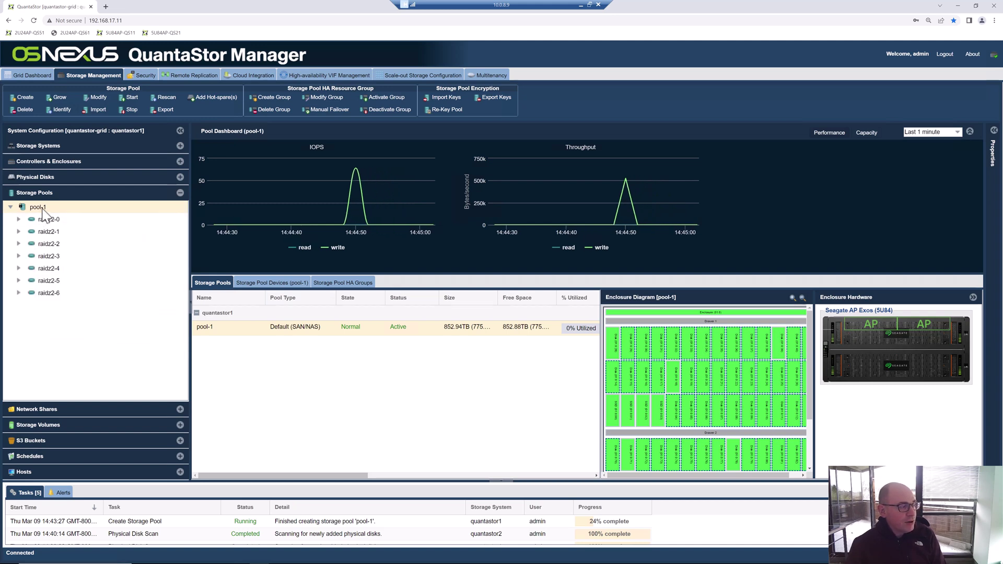
Open Add Log/Cache/Metadata Devices for pool-1, adding then removing six SSDs as write log
right_click(44, 208)
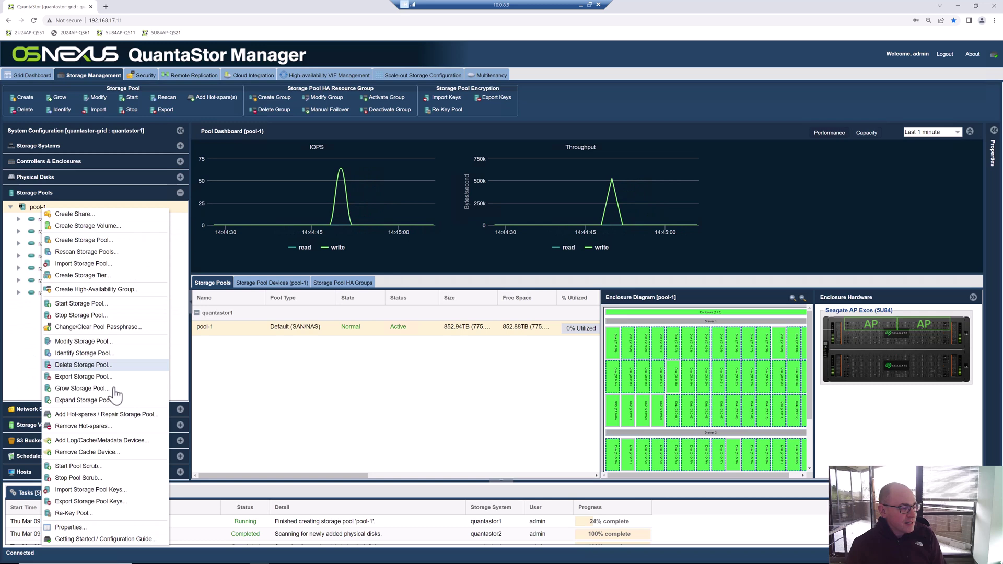
click(141, 442)
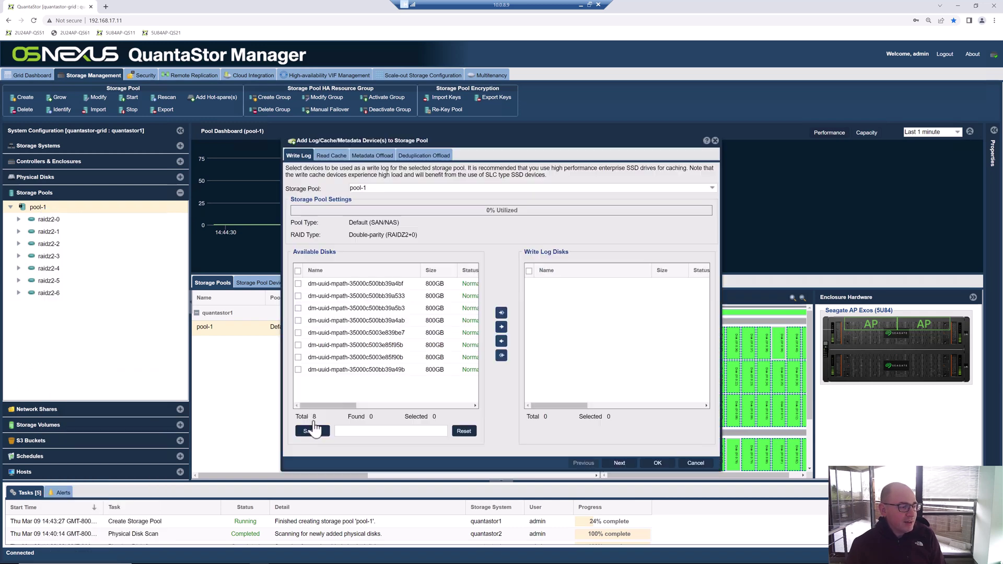
click(298, 308)
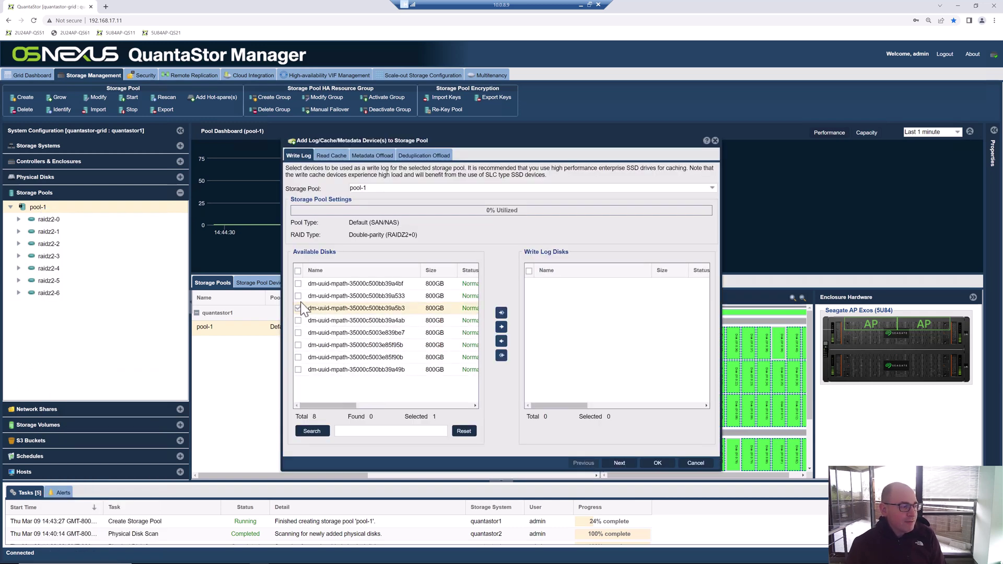
click(298, 295)
click(298, 283)
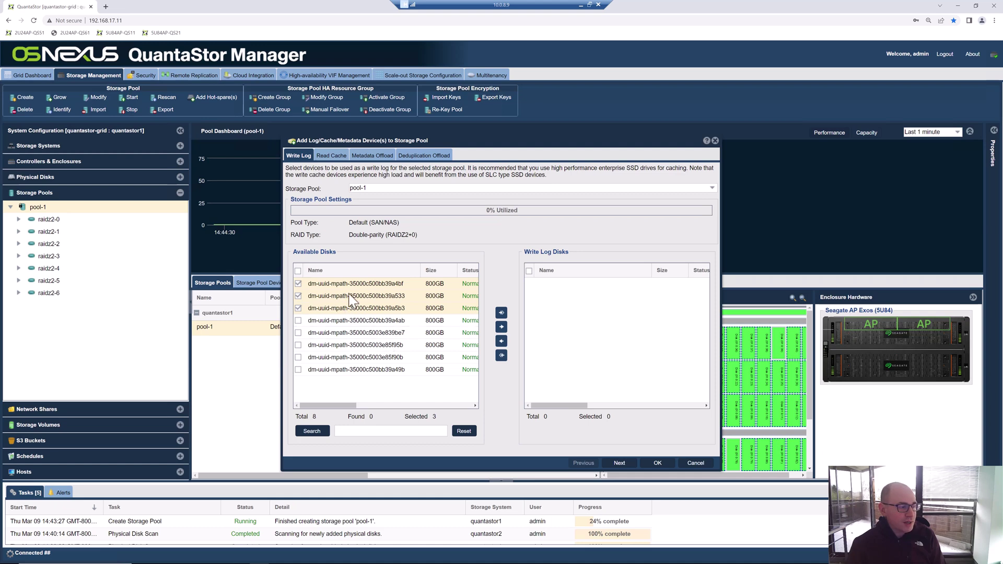
click(298, 320)
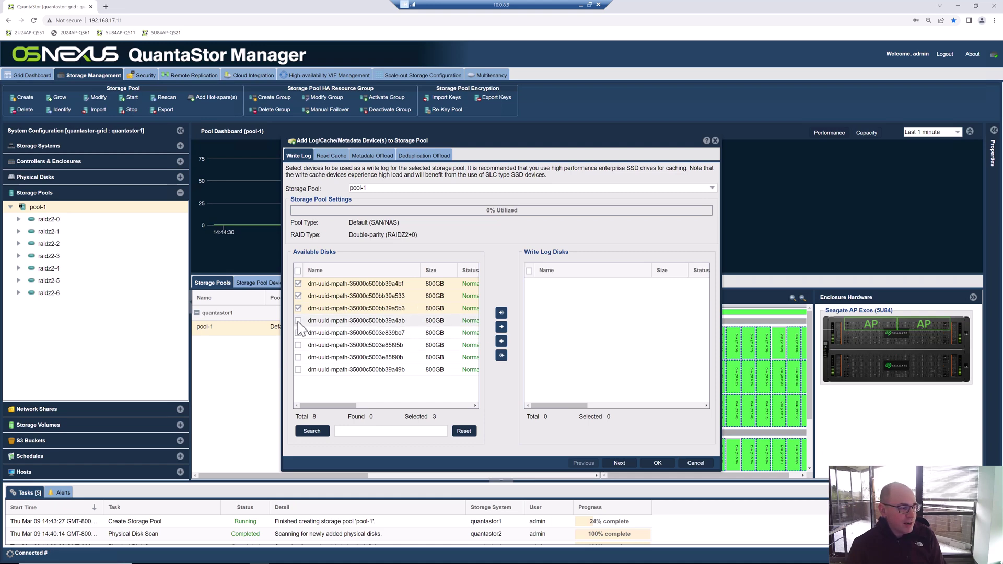
click(298, 333)
click(297, 344)
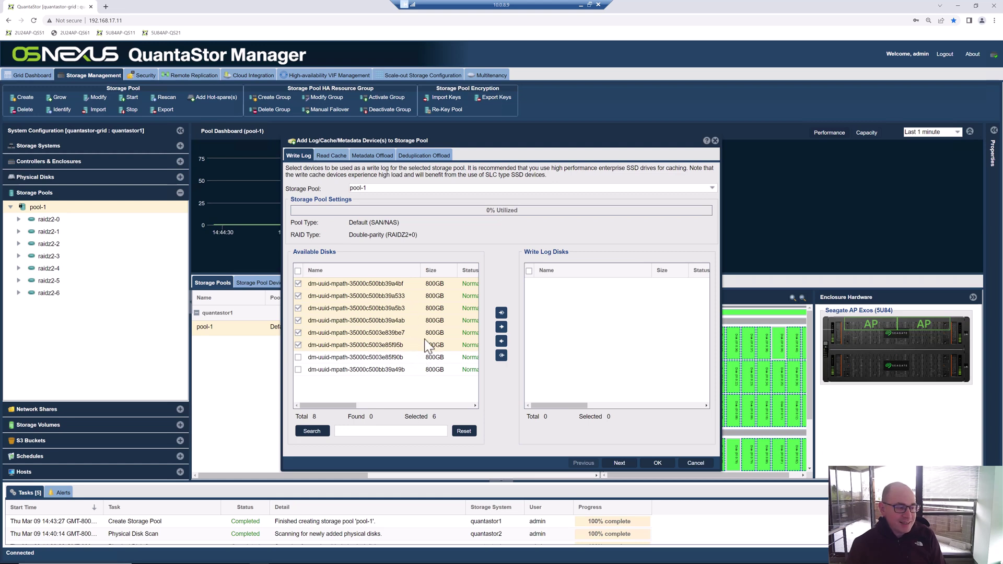
click(501, 327)
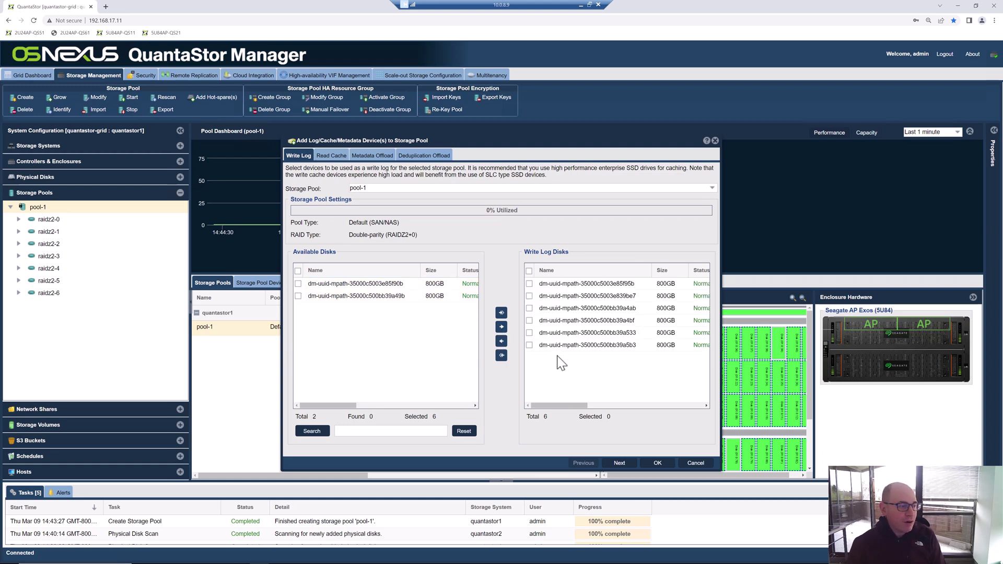
click(502, 356)
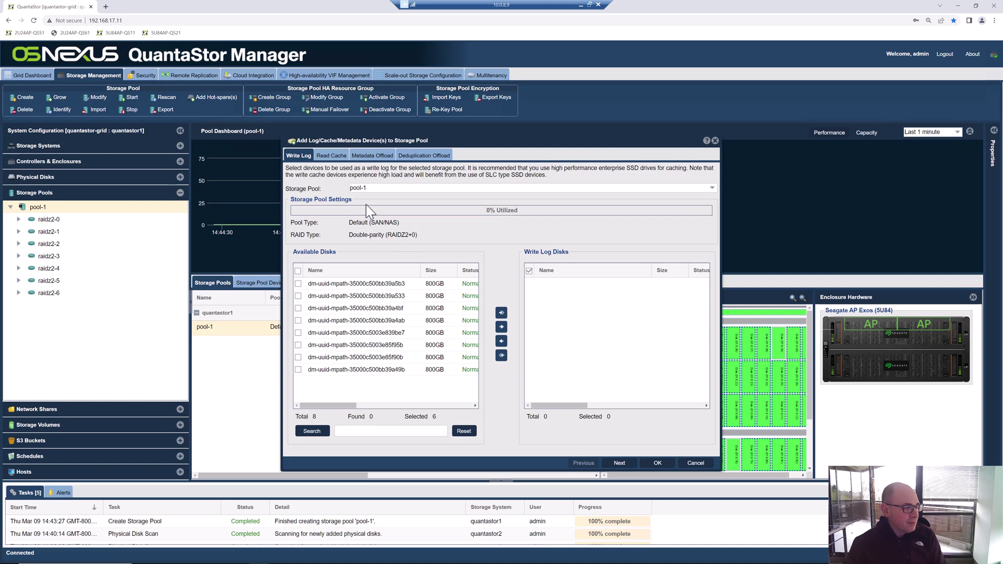
Move six 800GB SSDs into Metadata Offload and confirm adding them to pool-1
click(370, 155)
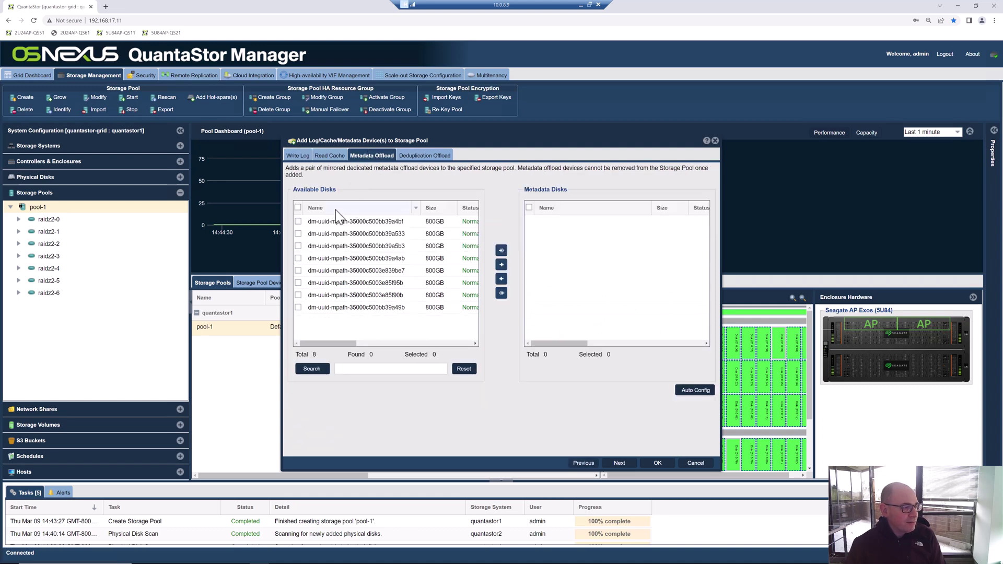
click(298, 222)
click(298, 233)
click(298, 245)
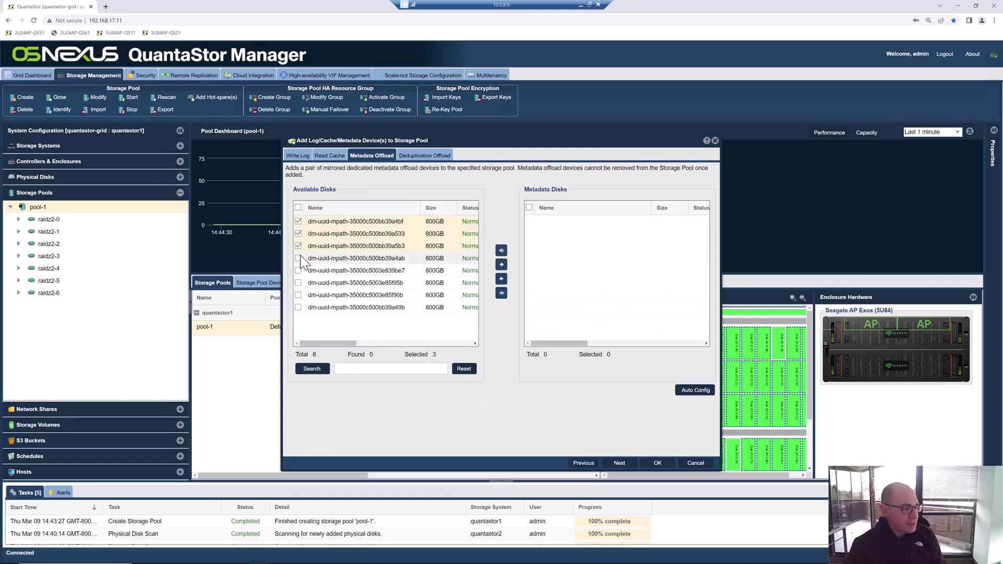
click(298, 258)
click(298, 270)
click(298, 283)
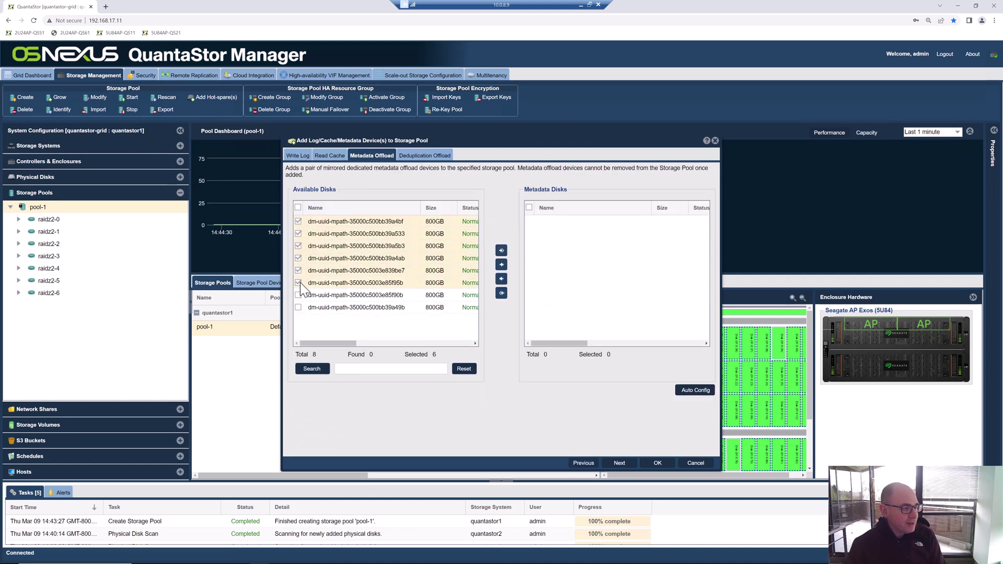
click(501, 265)
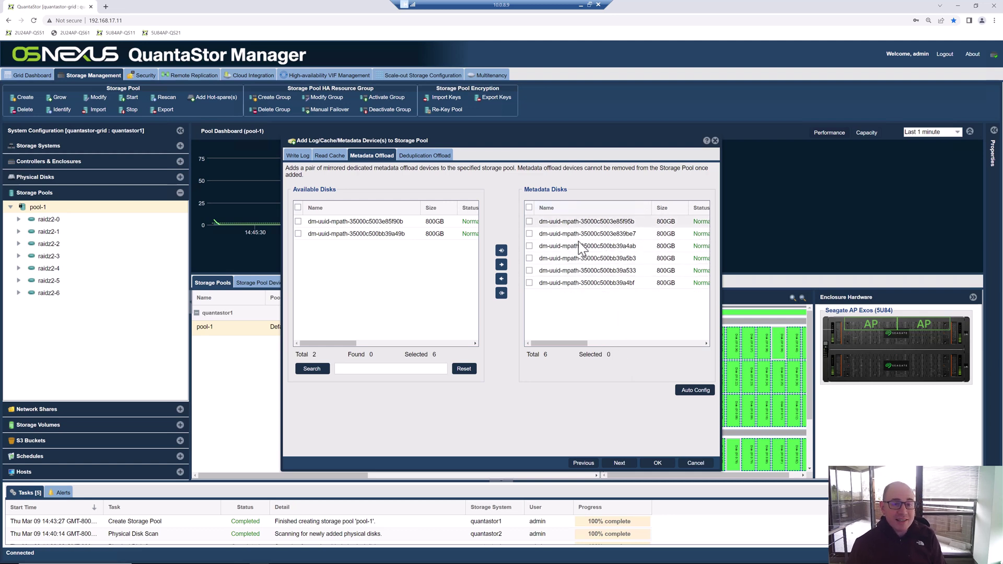
click(657, 463)
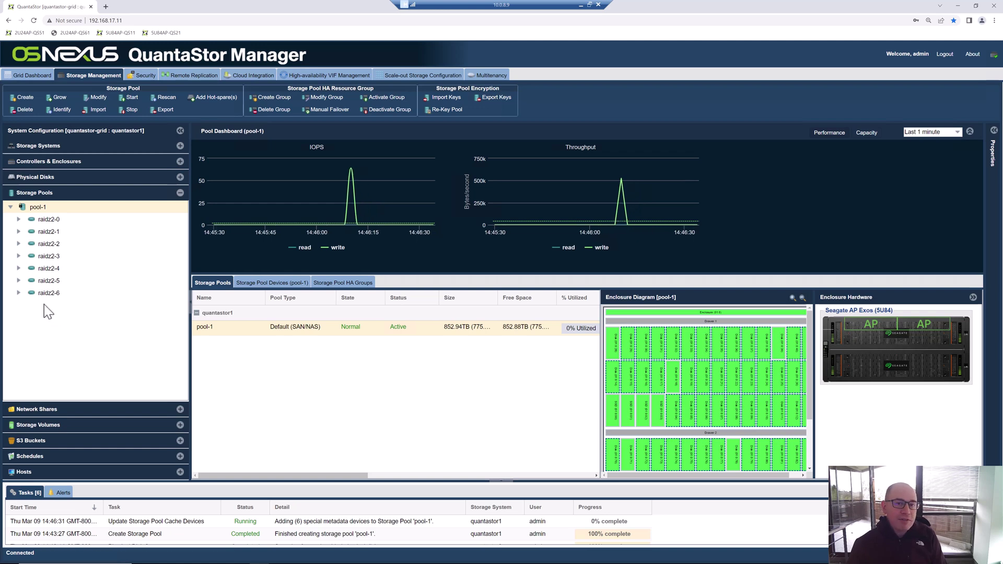
Select the cache device update task, then expand and collapse special(mirror-7) and special(mirror-8) to check their three SSDs
click(302, 522)
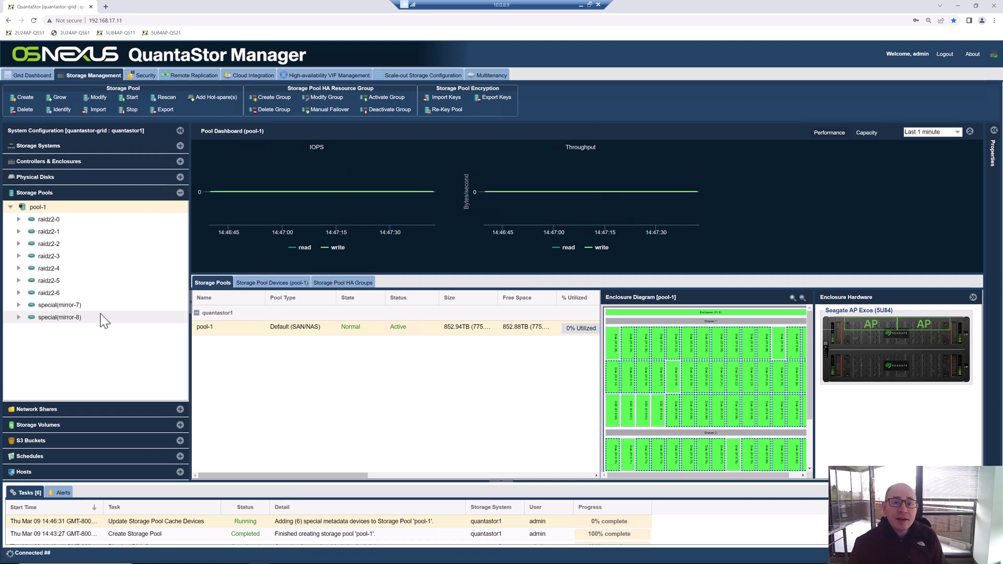
double_click(55, 306)
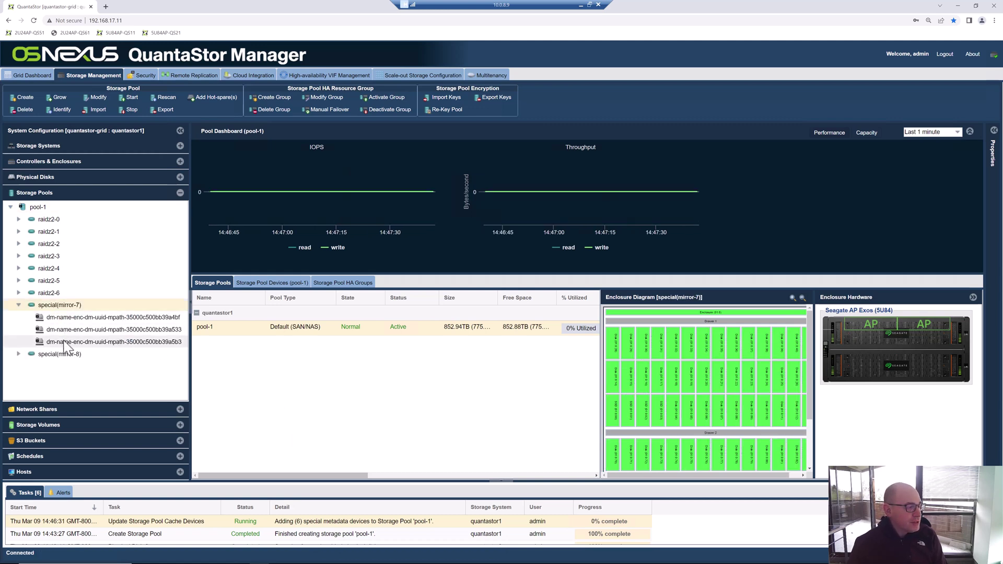
double_click(71, 355)
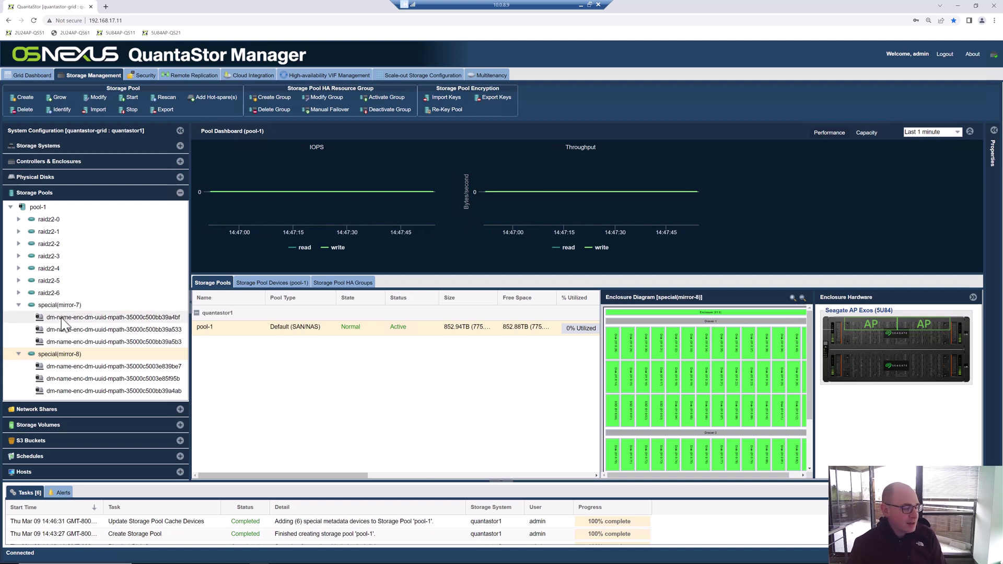
double_click(64, 355)
double_click(65, 306)
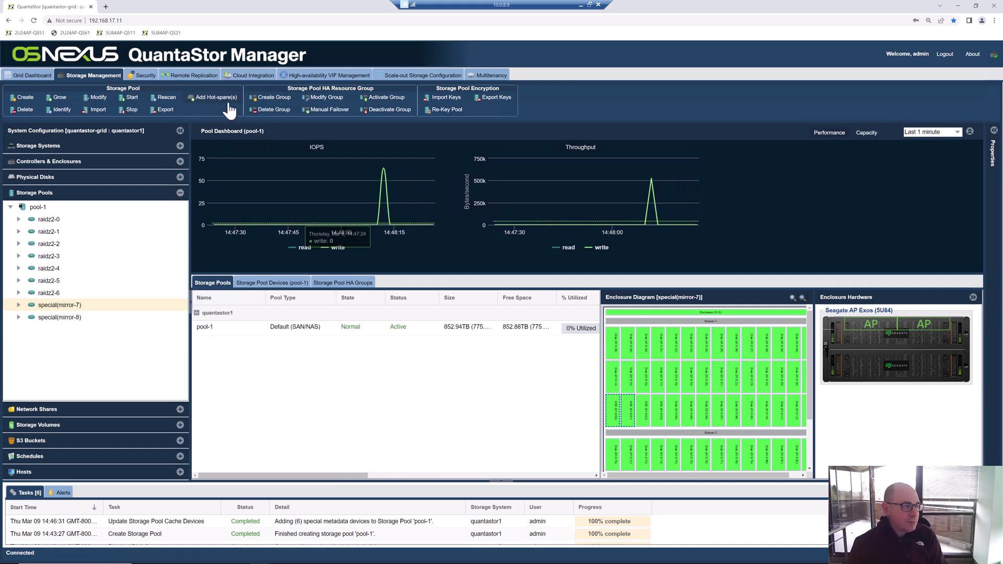
Create site cluster site-cluster-1 containing both quantastor1 and quantastor2
click(323, 76)
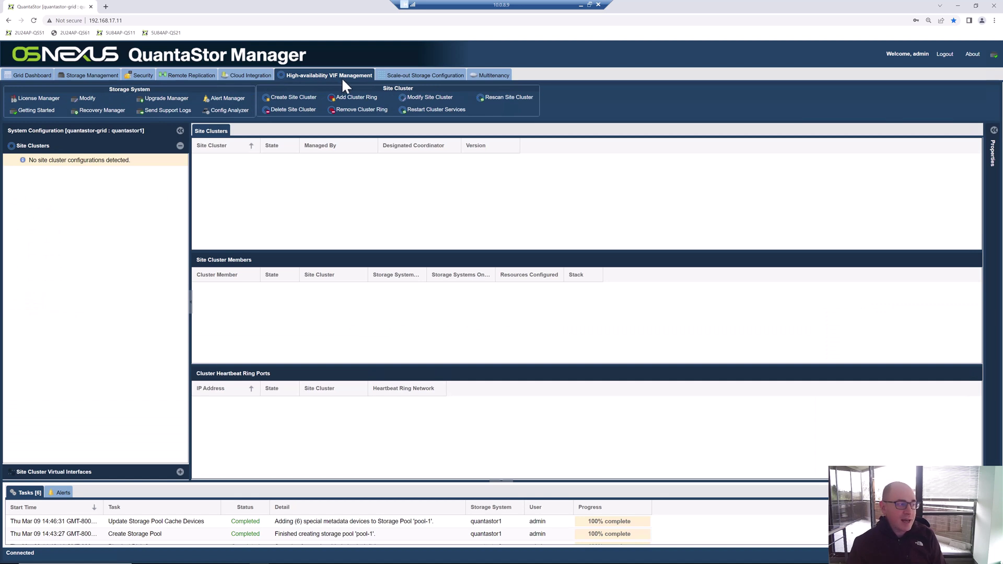
right_click(86, 178)
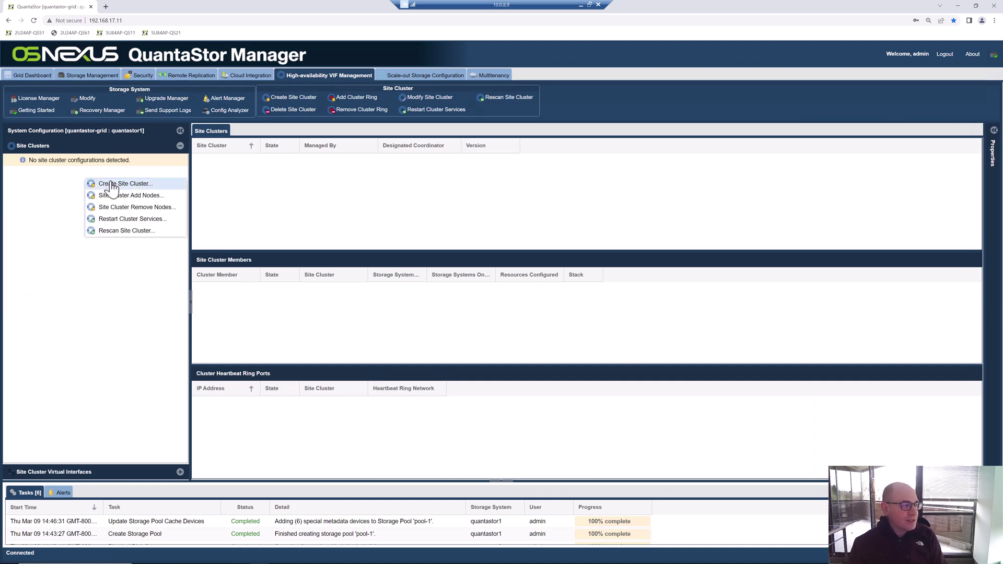
click(111, 182)
click(405, 298)
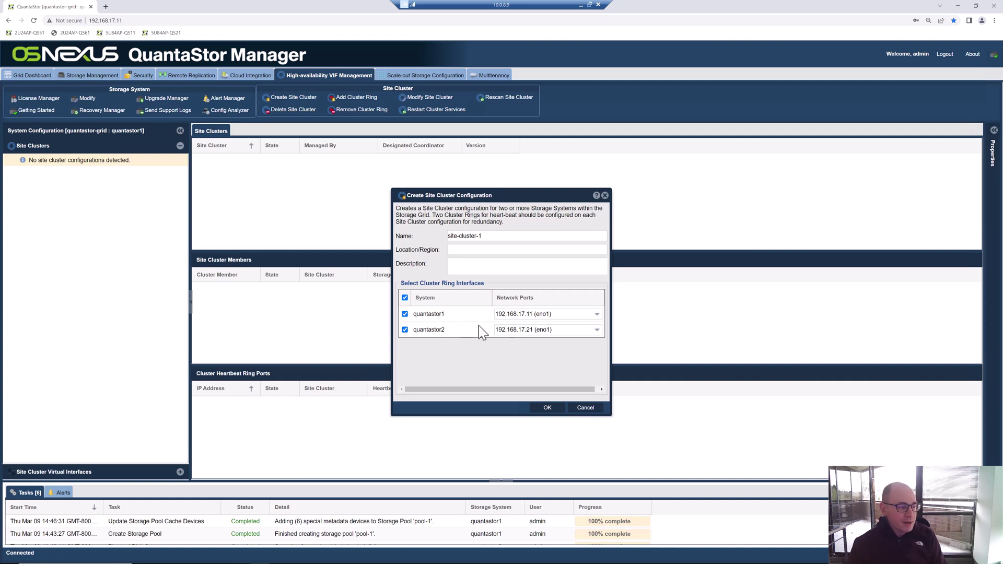
click(547, 408)
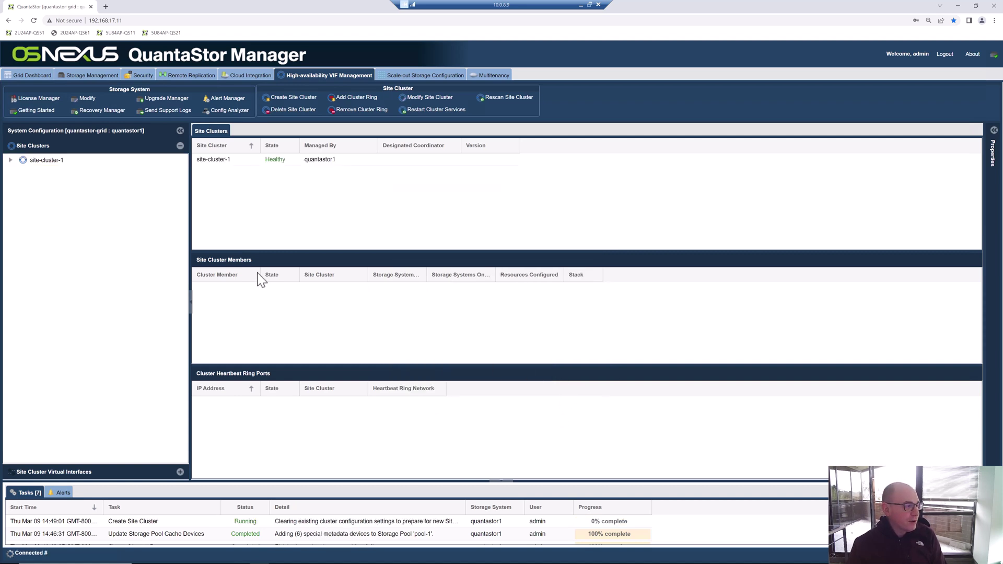
Check site-cluster-1's heartbeat ring addresses, members and ports, then return to Storage Management
click(10, 160)
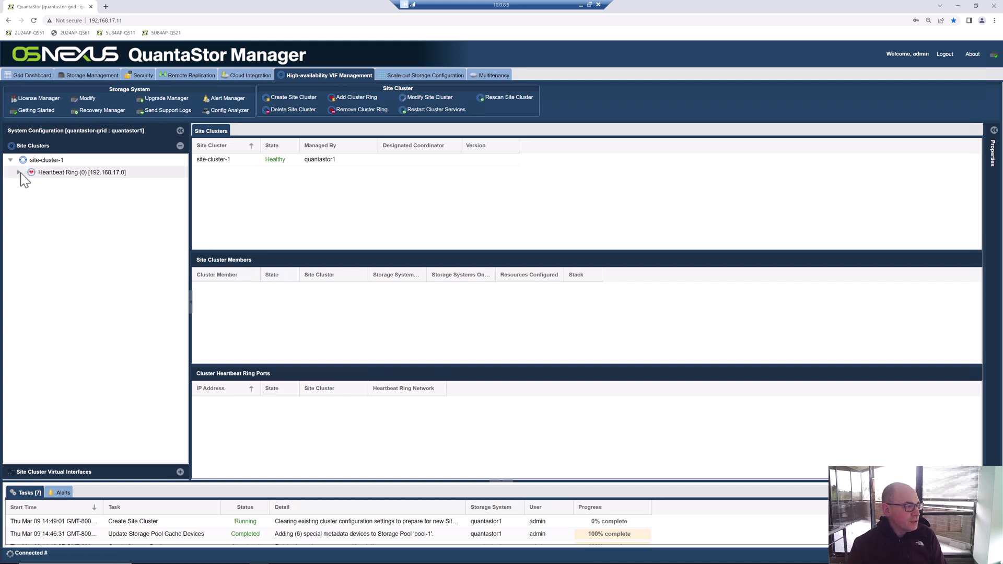
click(18, 172)
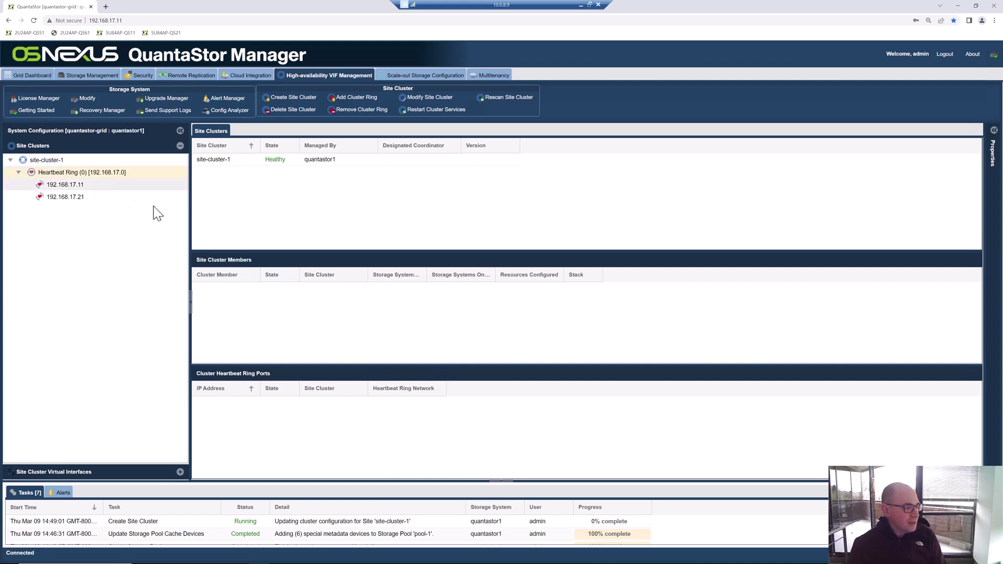
click(57, 161)
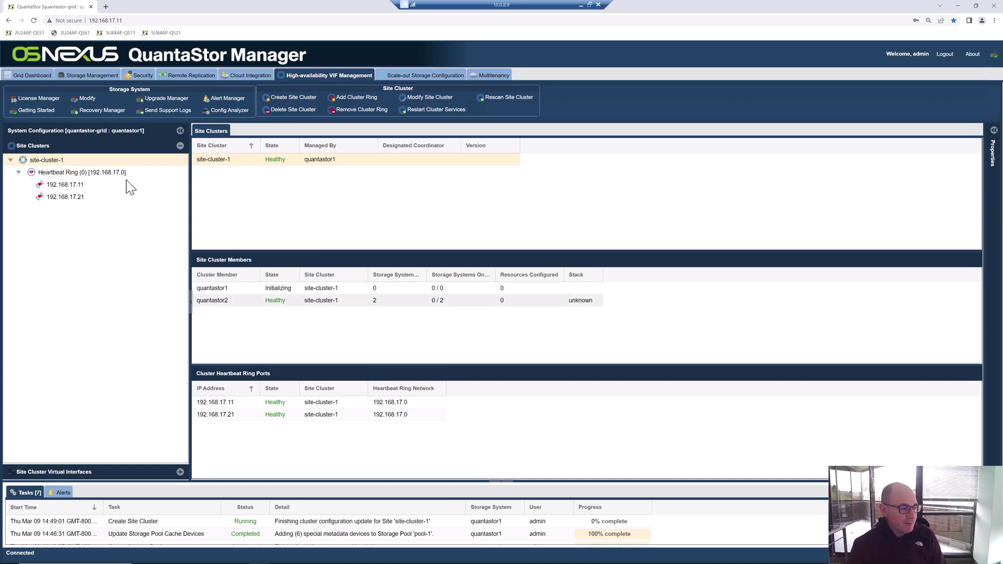
click(87, 78)
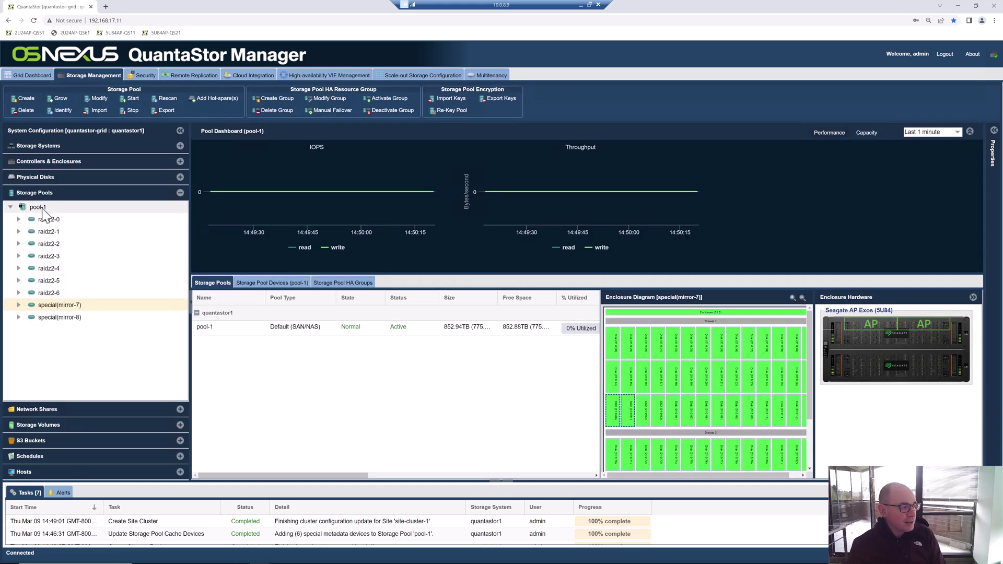
Create HA group pool-1-ha-group for pool-1 with secondary quantastor2, after reviewing connectivity policies
right_click(41, 208)
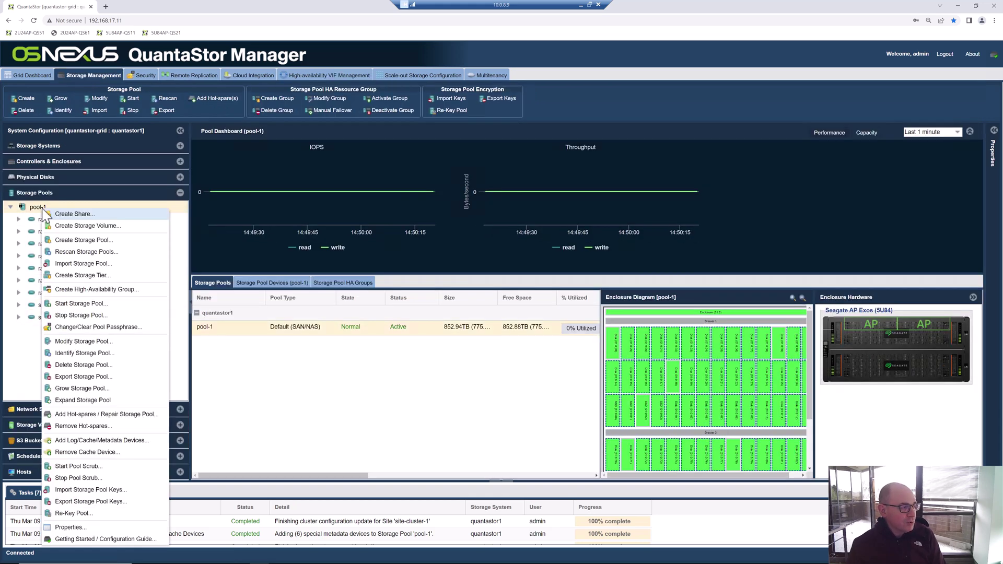
click(112, 289)
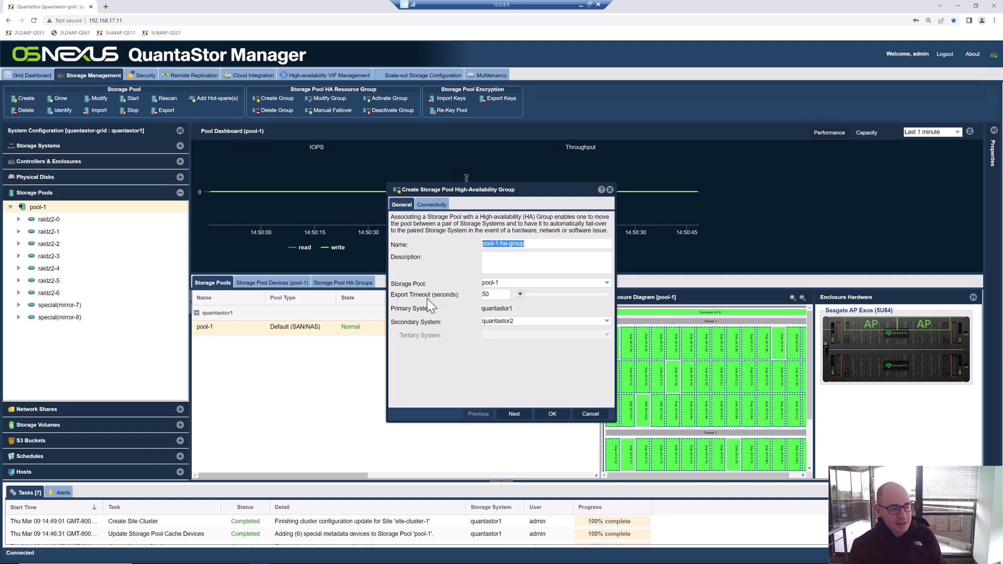
click(432, 207)
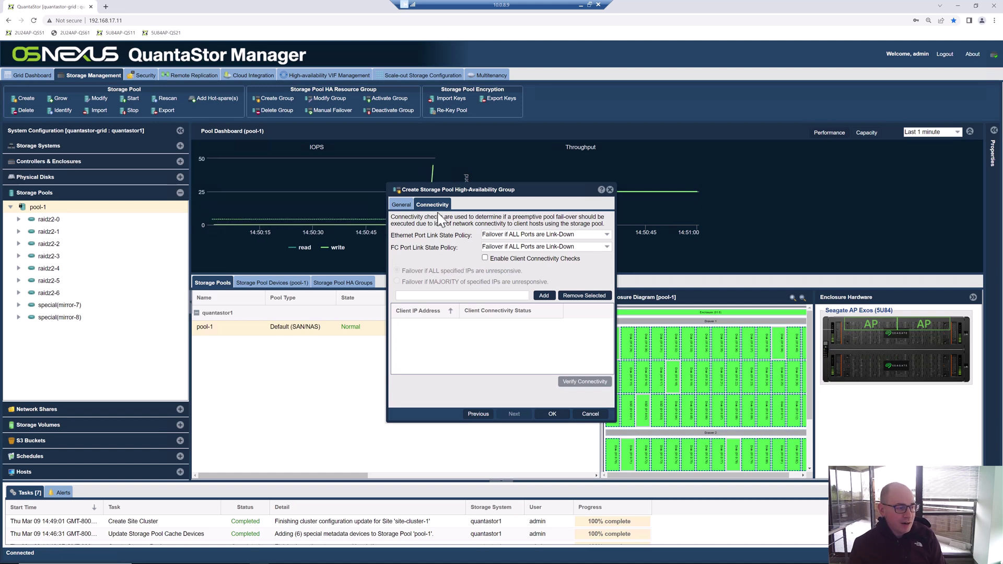
click(402, 204)
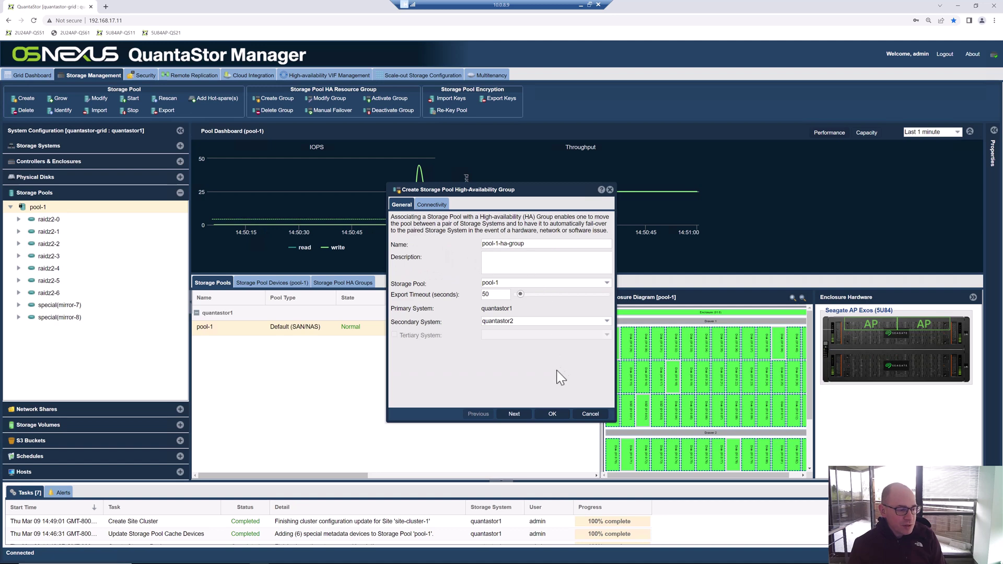
click(553, 413)
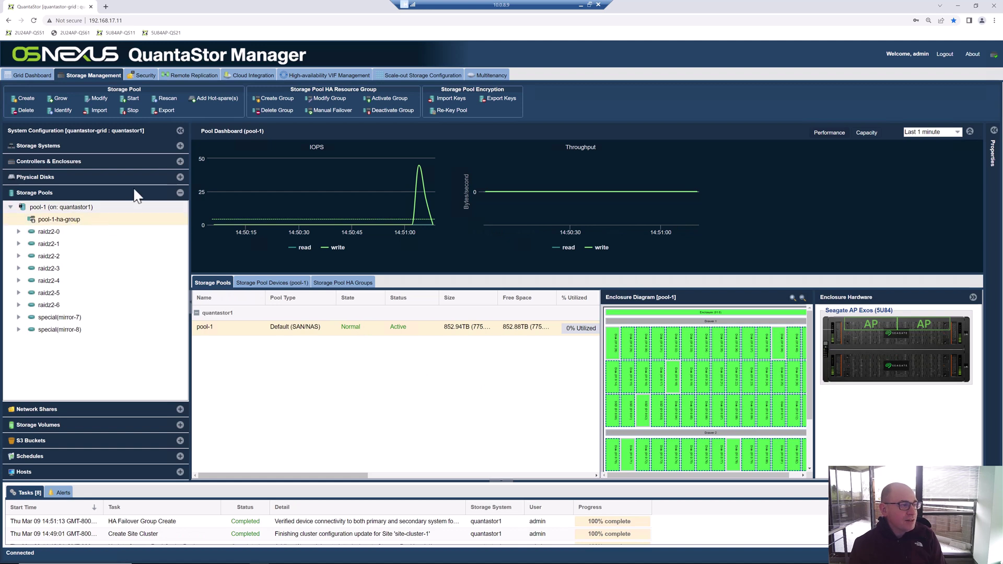
Add cluster VIF 192.168.17.35 on quantastor2's eno1 port to pool-1-ha-group
click(74, 222)
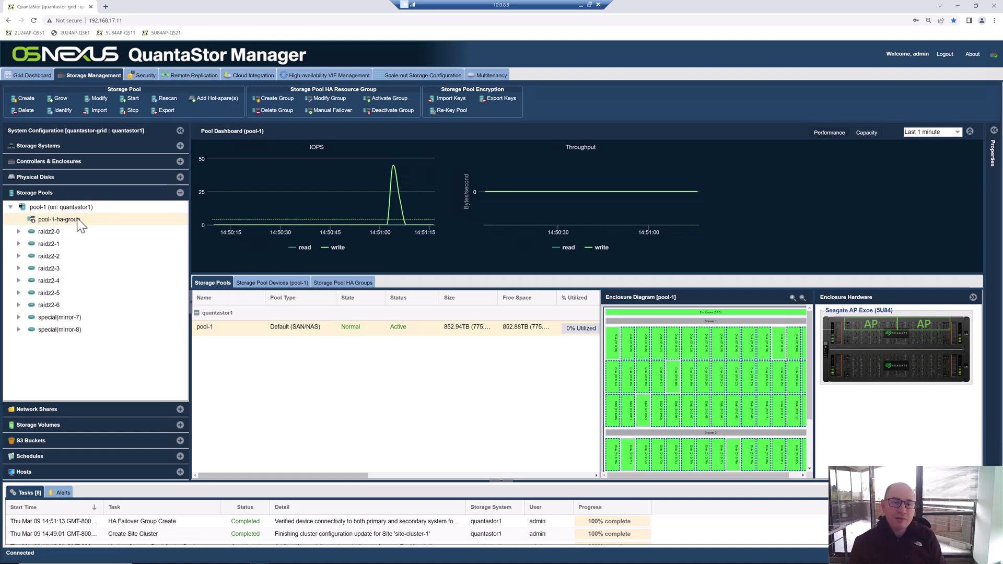
right_click(65, 220)
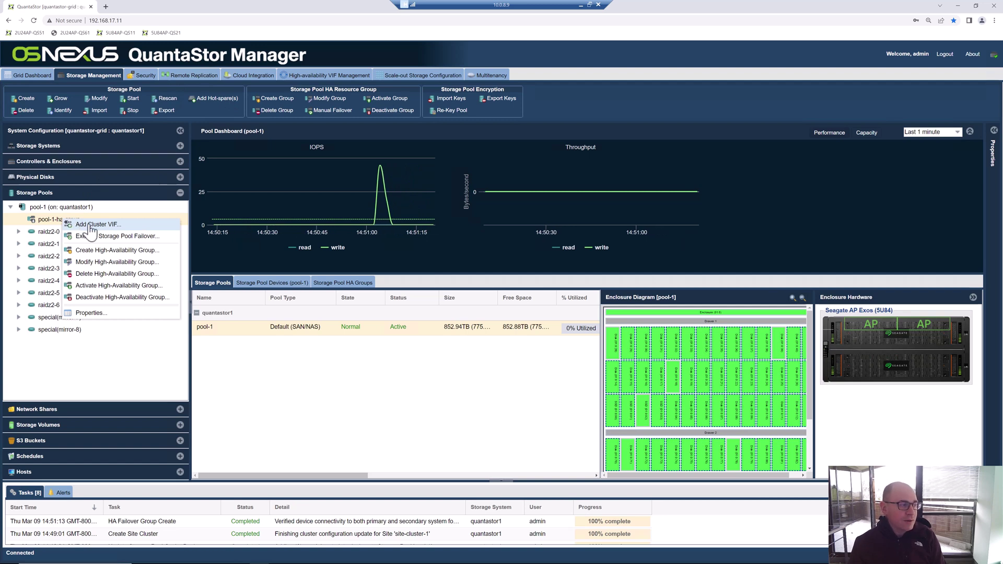
click(90, 225)
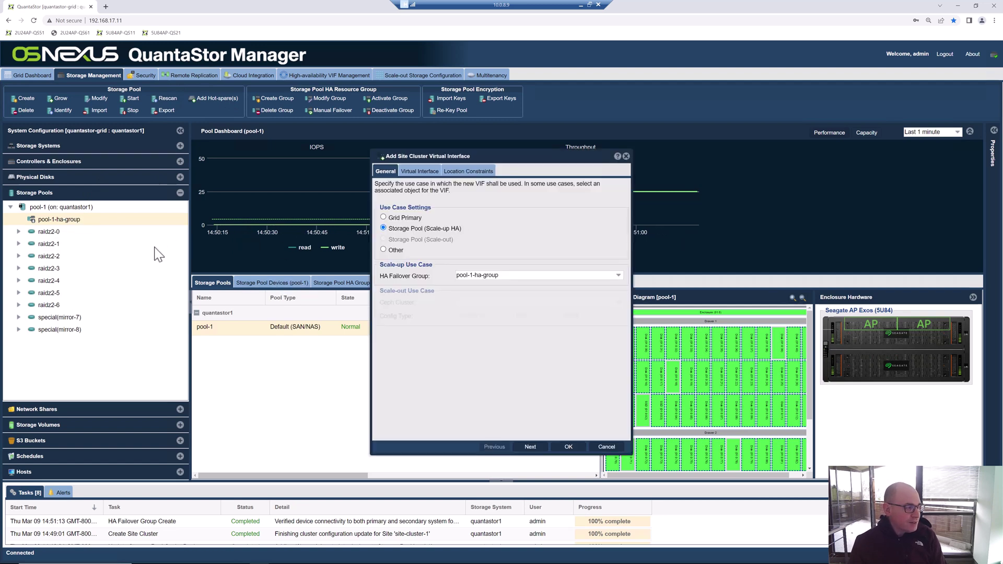
click(606, 446)
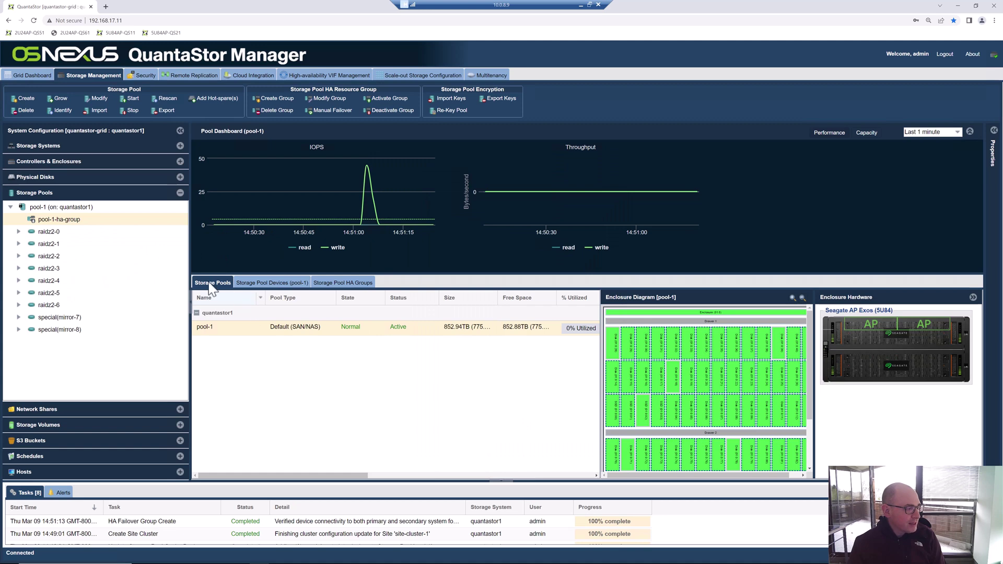
right_click(68, 219)
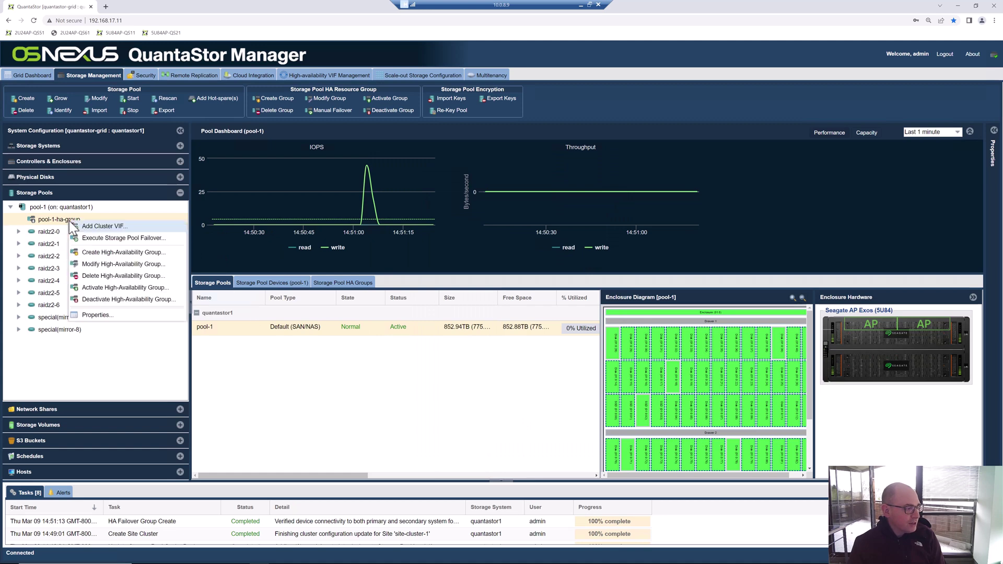
click(120, 227)
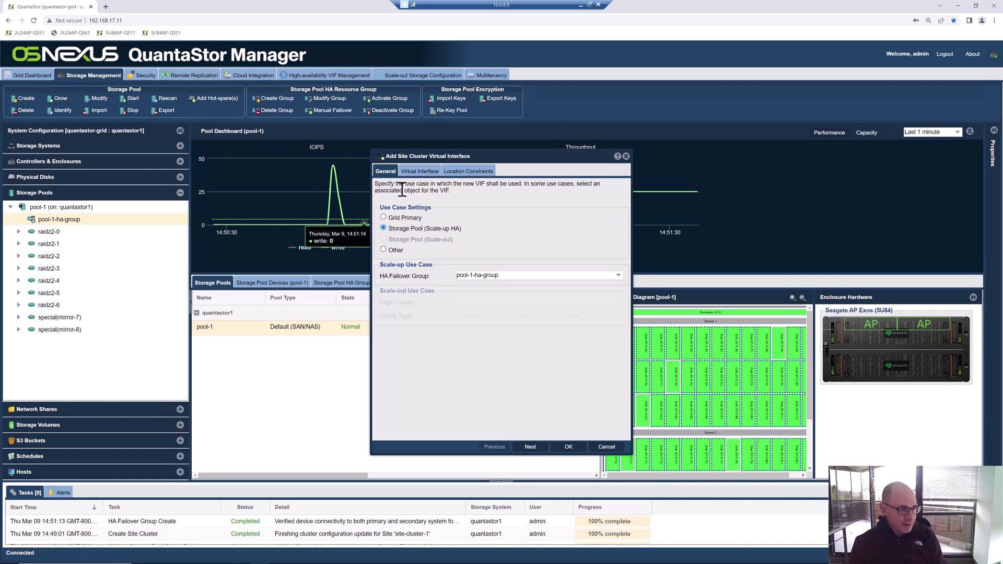
click(419, 171)
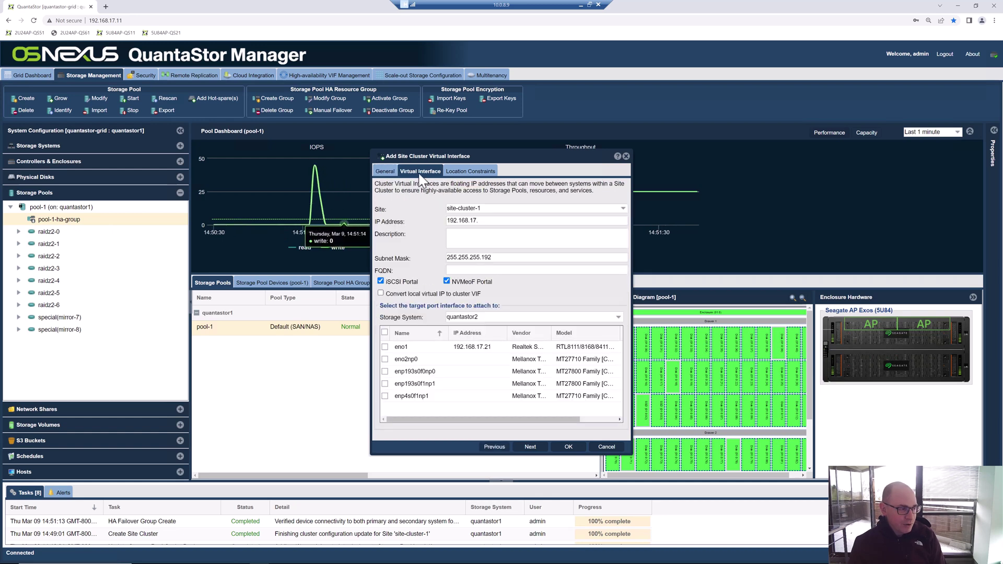
click(498, 220)
text(35)
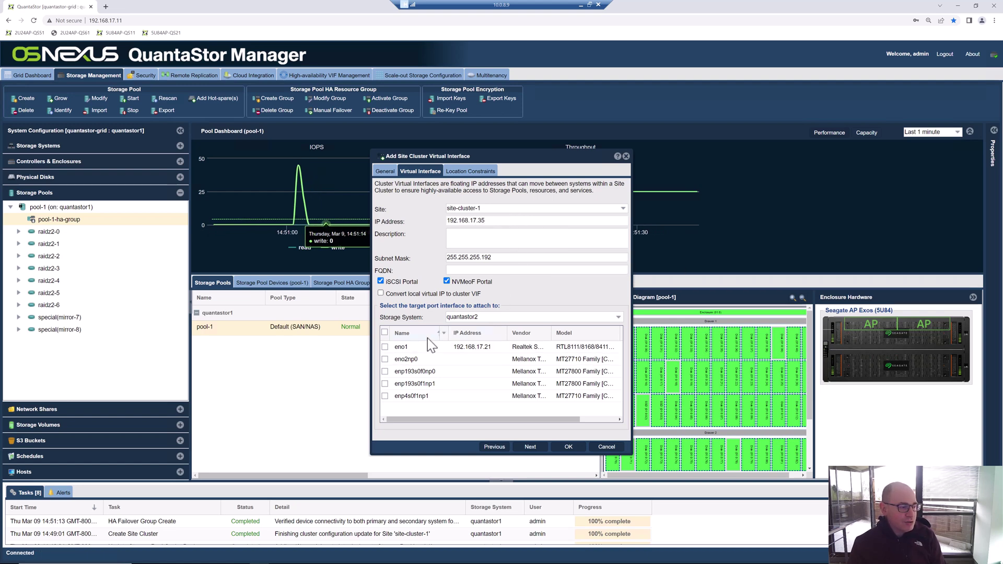
click(394, 348)
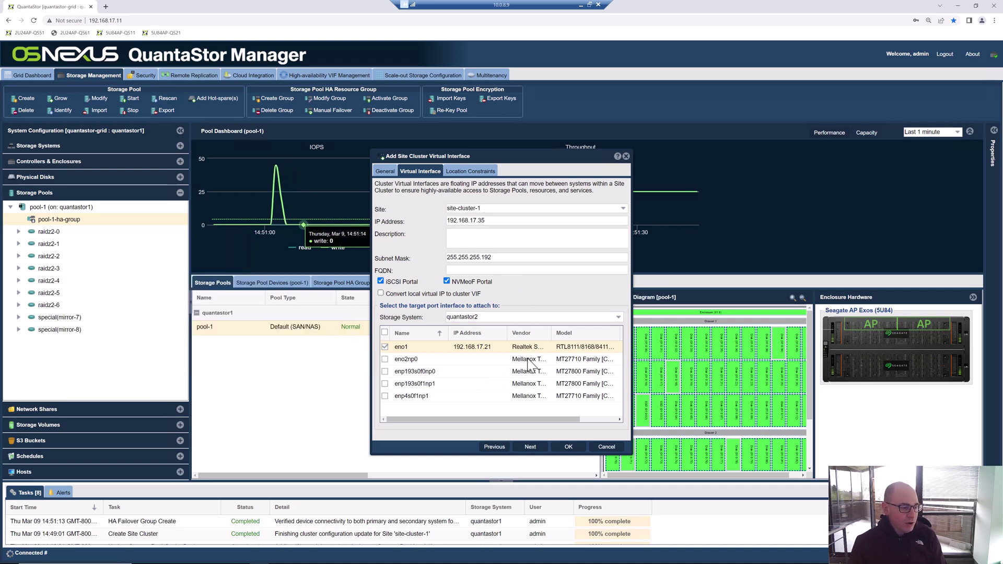
click(569, 447)
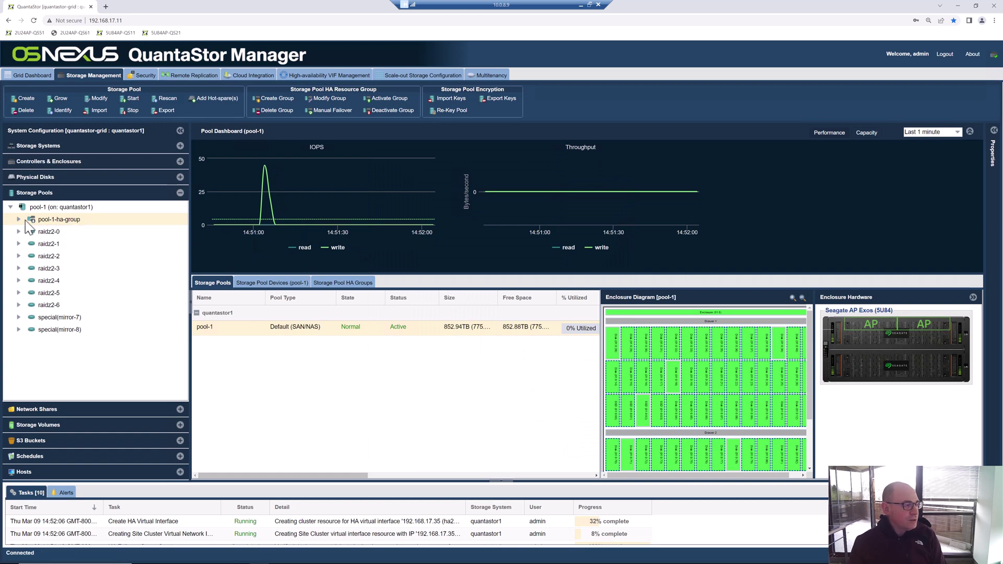
Expand pool-1-ha-group, enlarge the Tasks panel, and check the 192.168.17.35 VIF while tasks finish
click(19, 219)
click(99, 233)
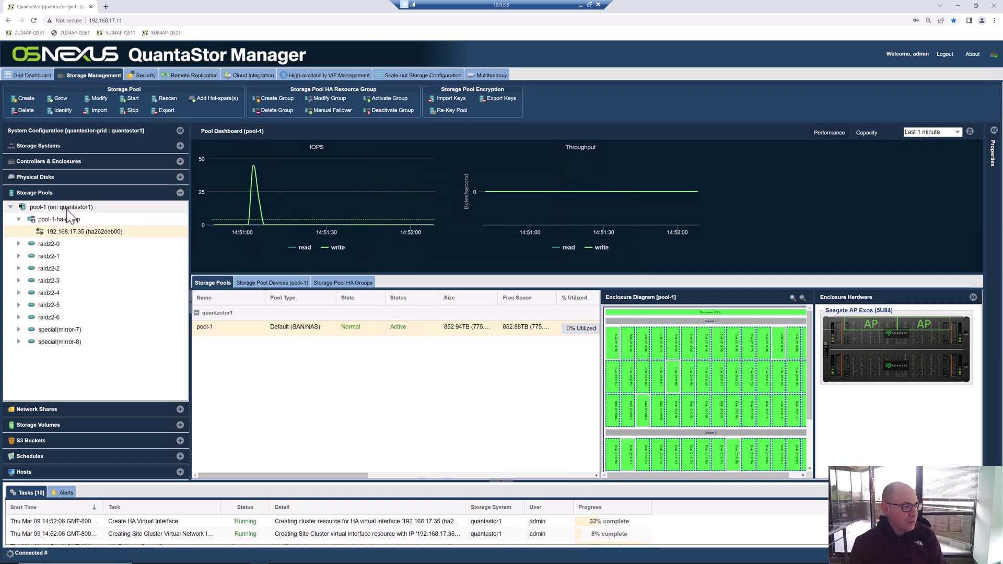
click(69, 222)
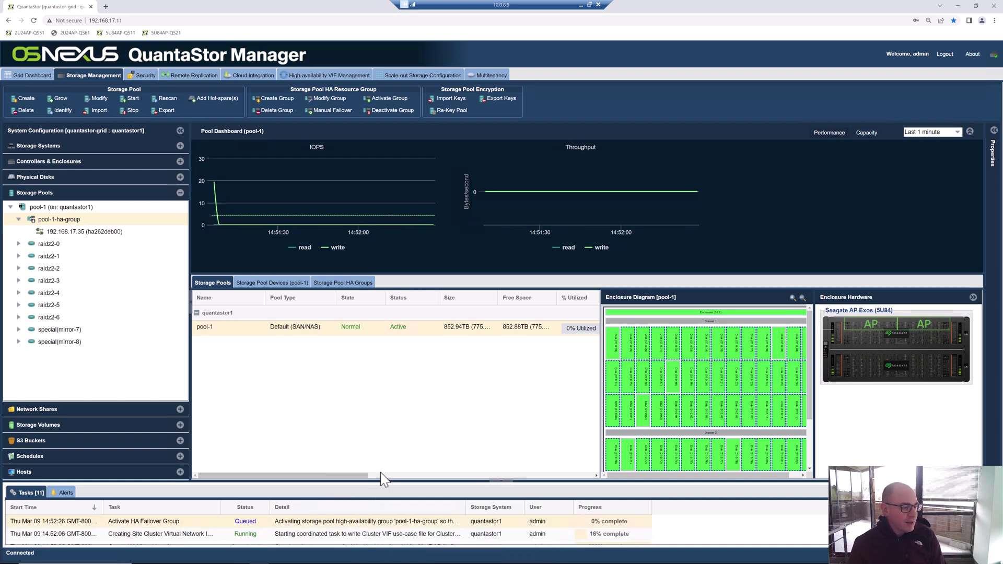
drag(387, 488, 347, 477)
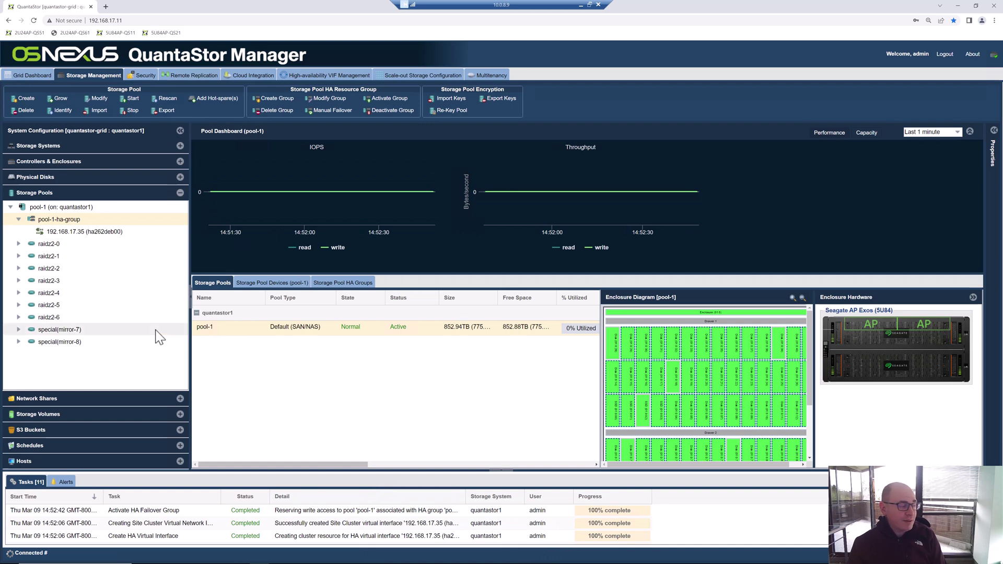
click(108, 233)
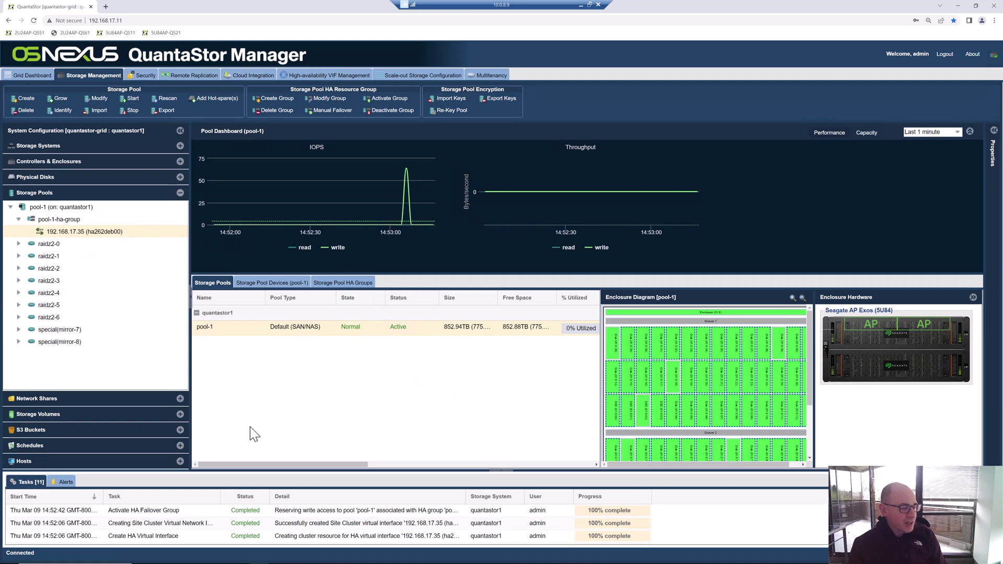
click(72, 221)
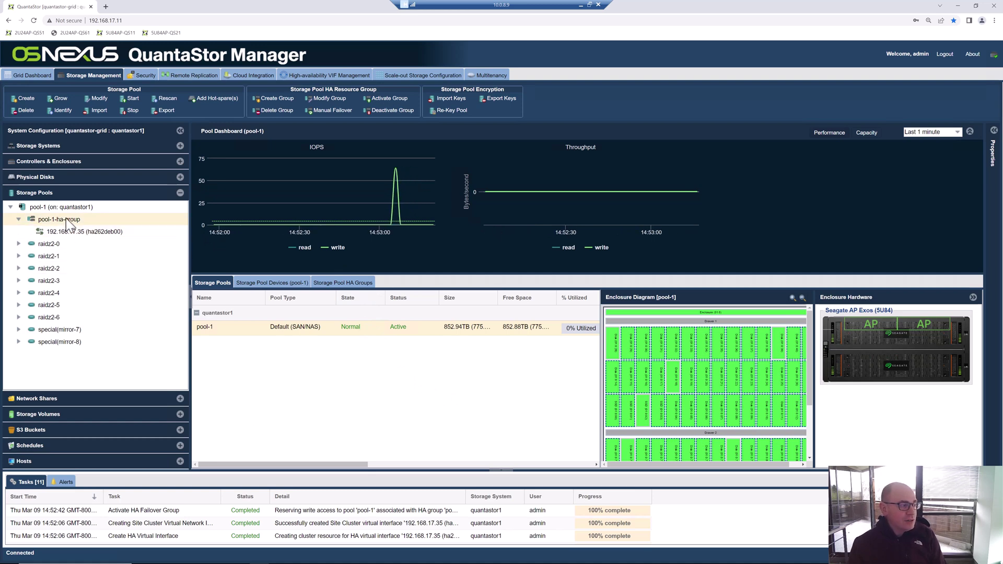
Run a manual storage pool failover of pool-1-ha-group to quantastor2
right_click(60, 220)
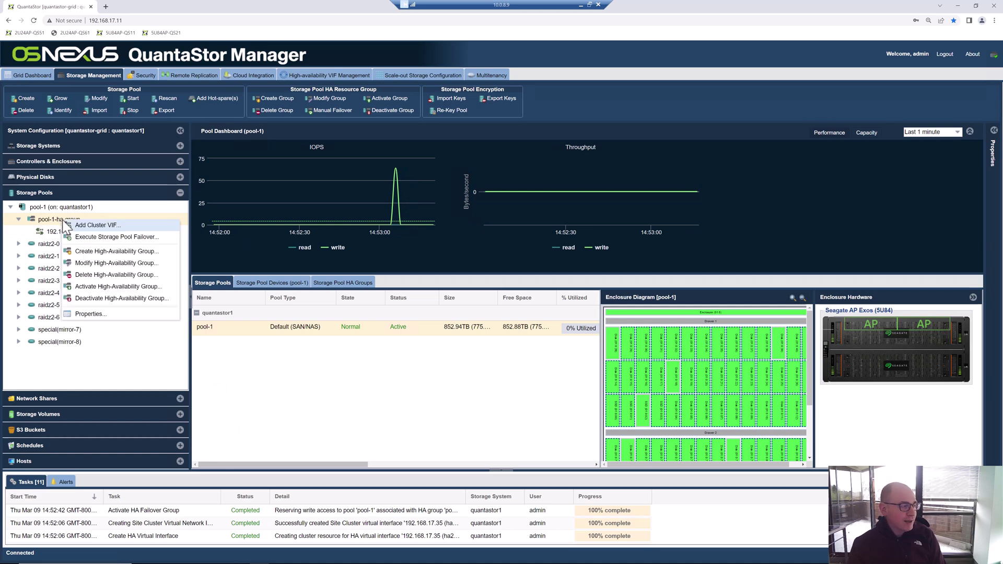
click(134, 237)
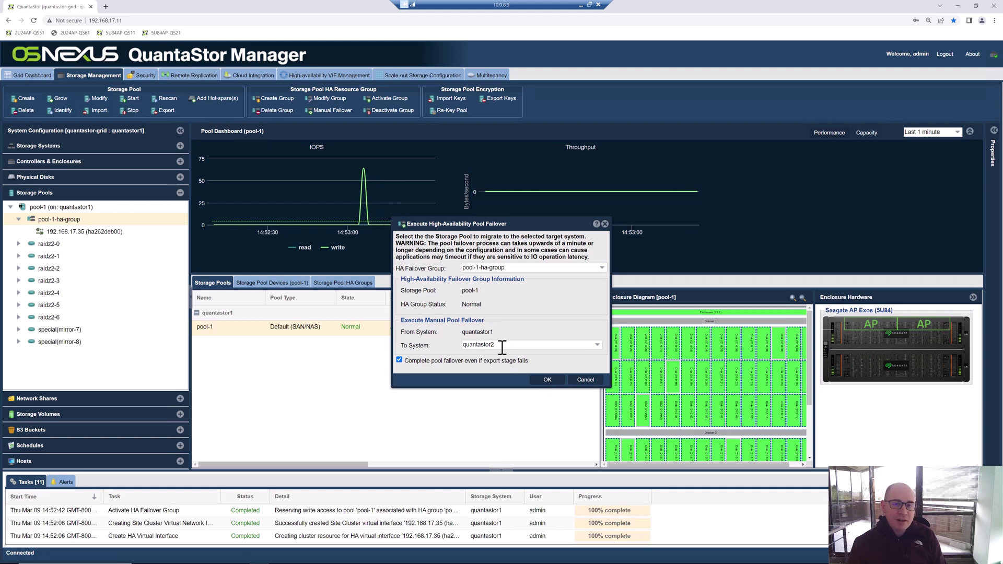
click(554, 381)
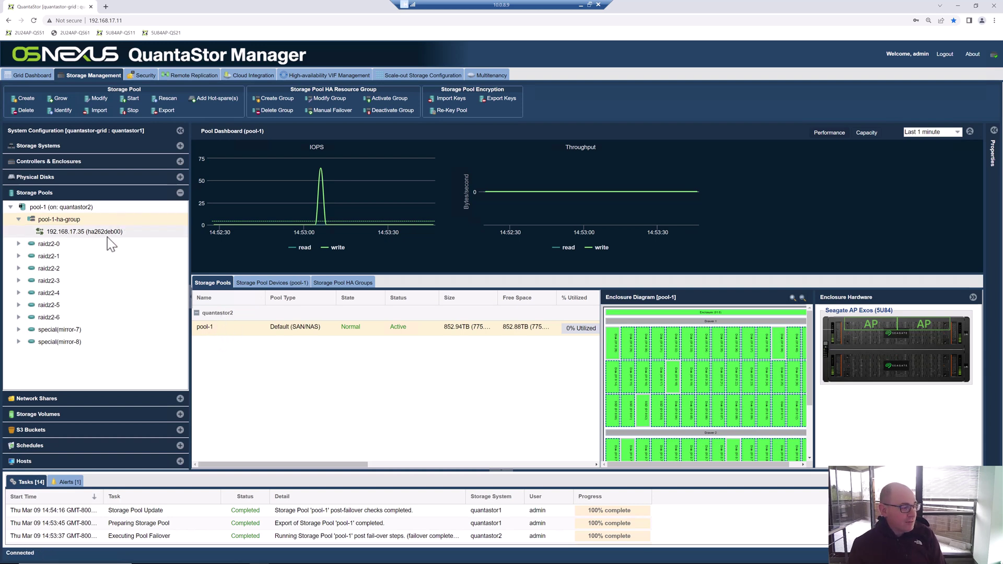
Create network share share-1 on pool-1 from the Network Shares list
click(36, 398)
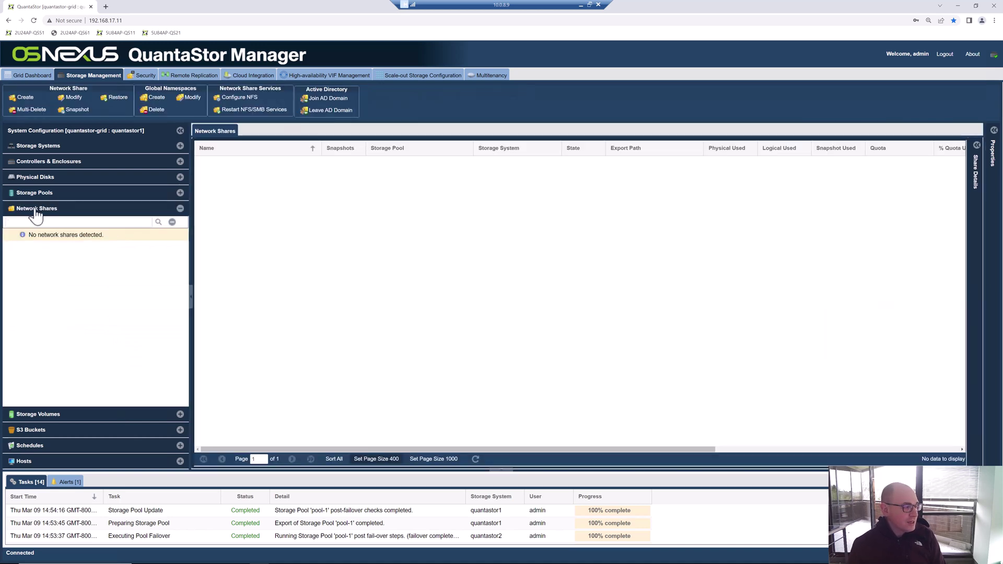
click(20, 99)
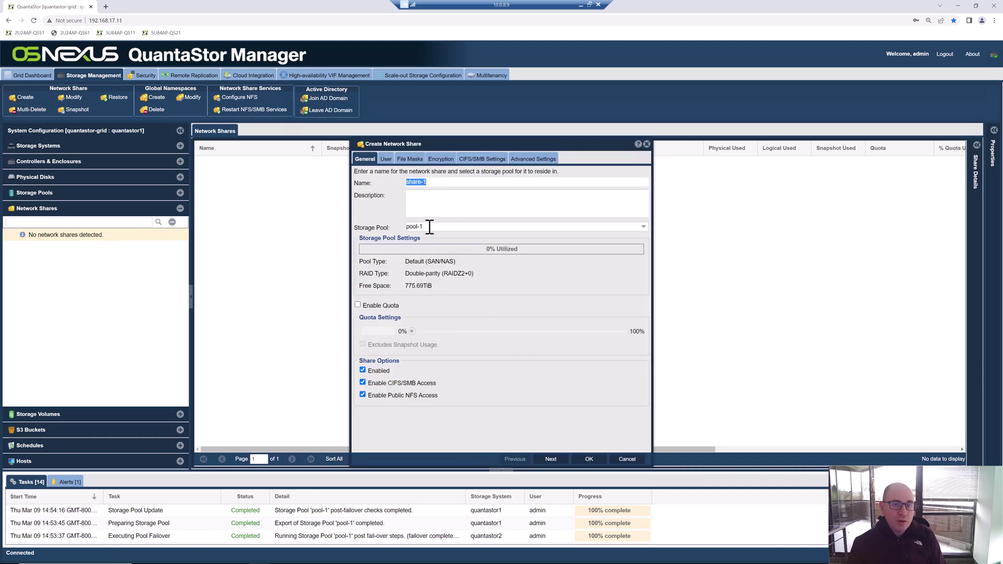
click(601, 453)
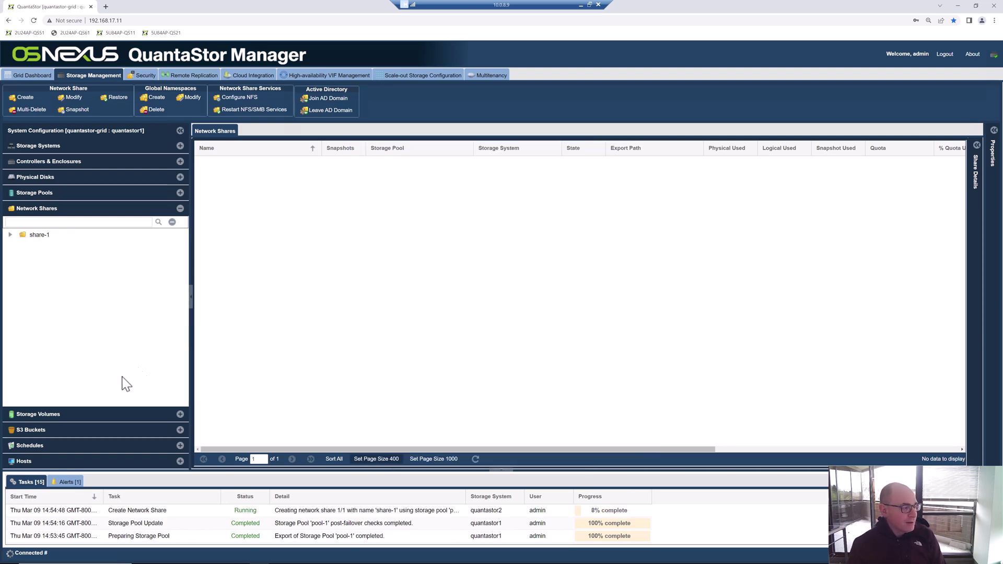
Create storage volume volume-1 of 40GiB on pool-1
click(73, 413)
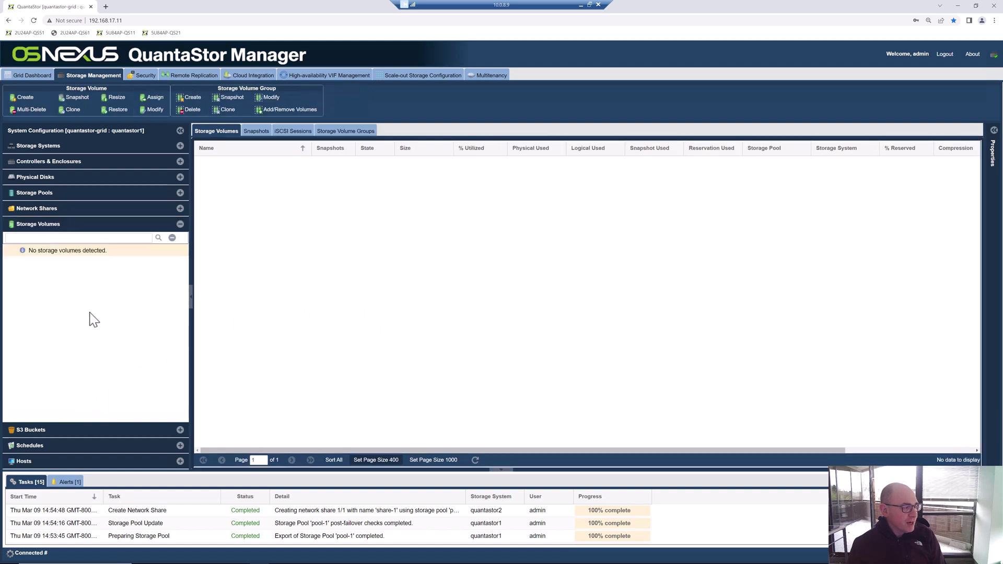
right_click(59, 268)
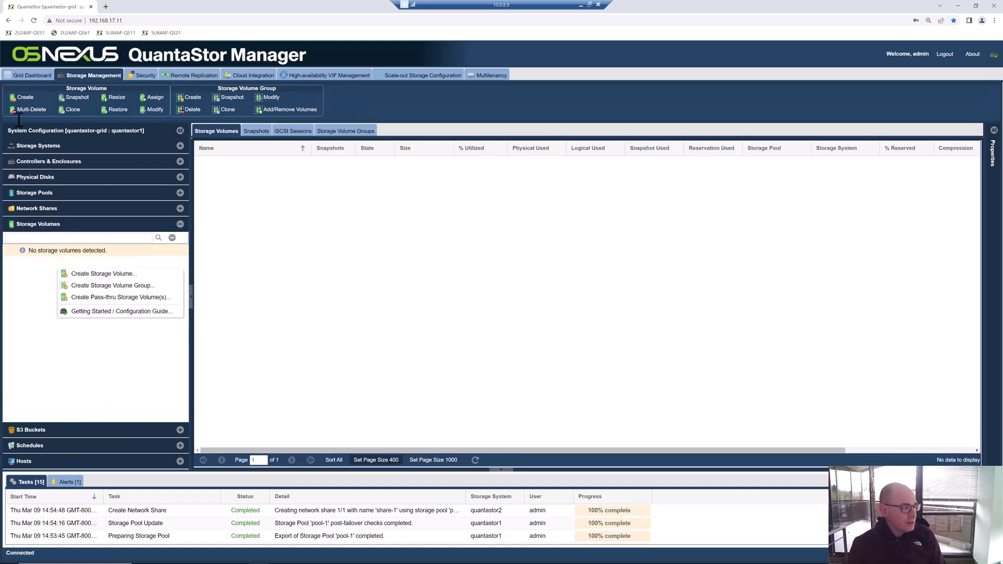
click(119, 274)
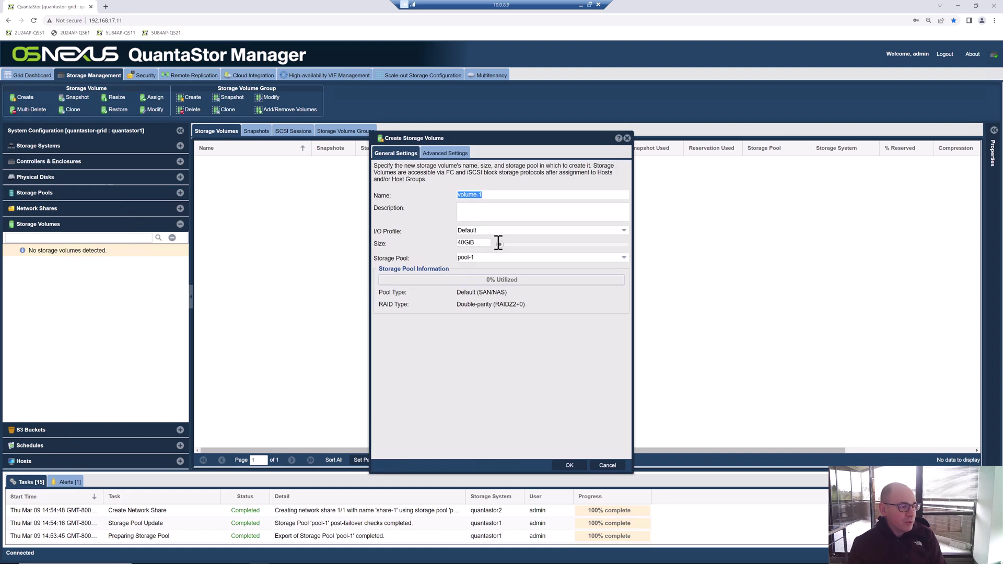
click(567, 436)
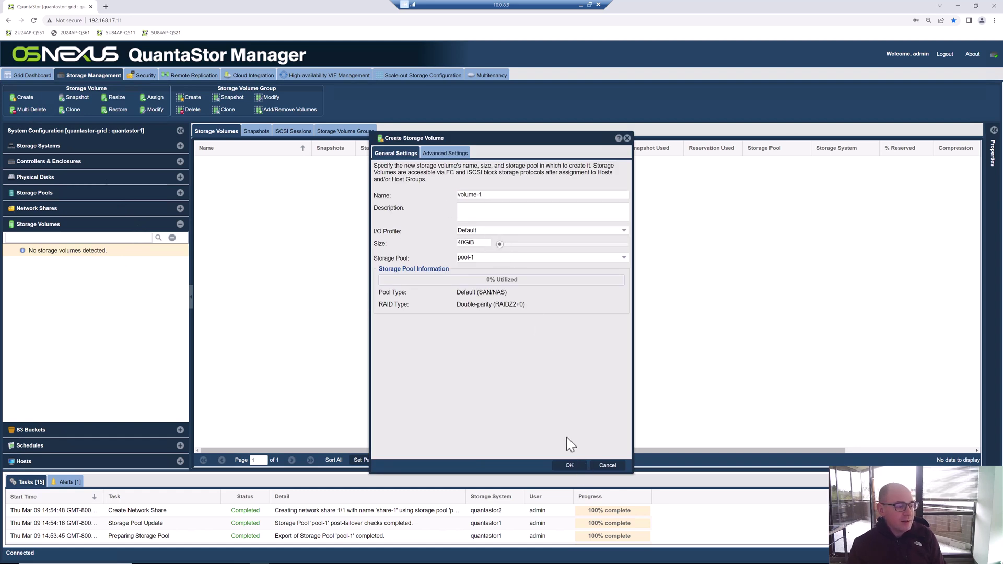
key(Return)
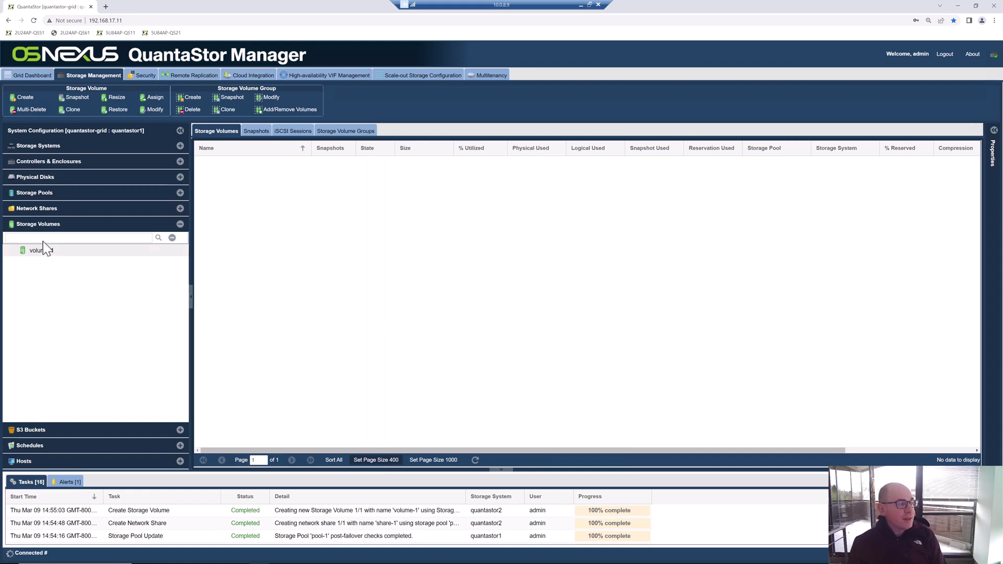
Assign volume-1 to host-1 from the Hosts list
click(44, 460)
click(10, 285)
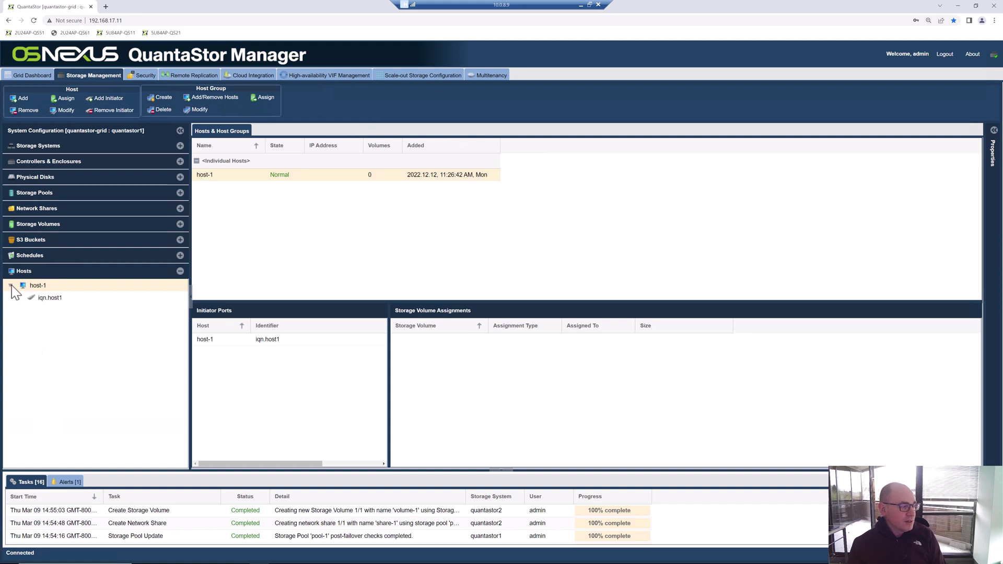
right_click(38, 286)
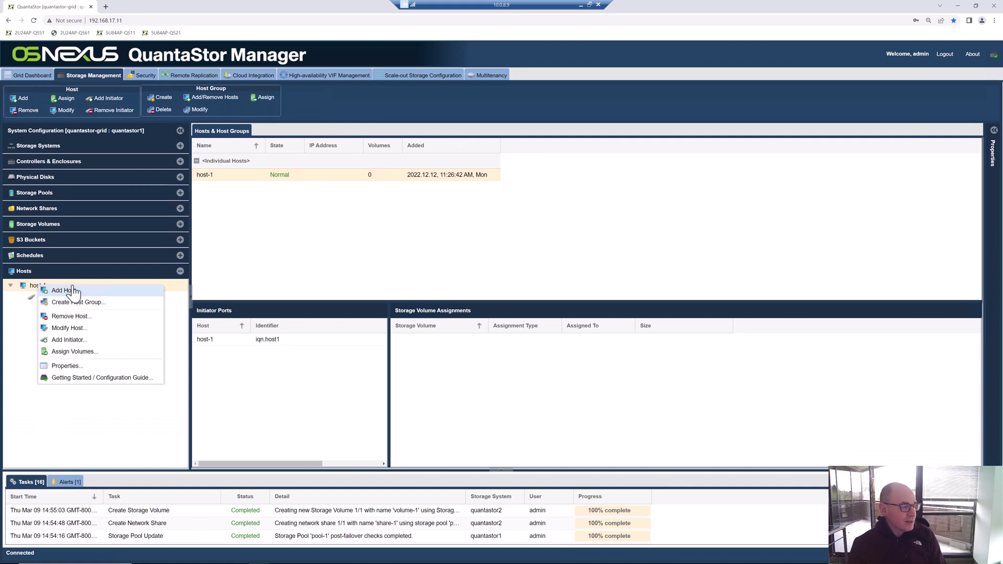
click(99, 355)
click(371, 274)
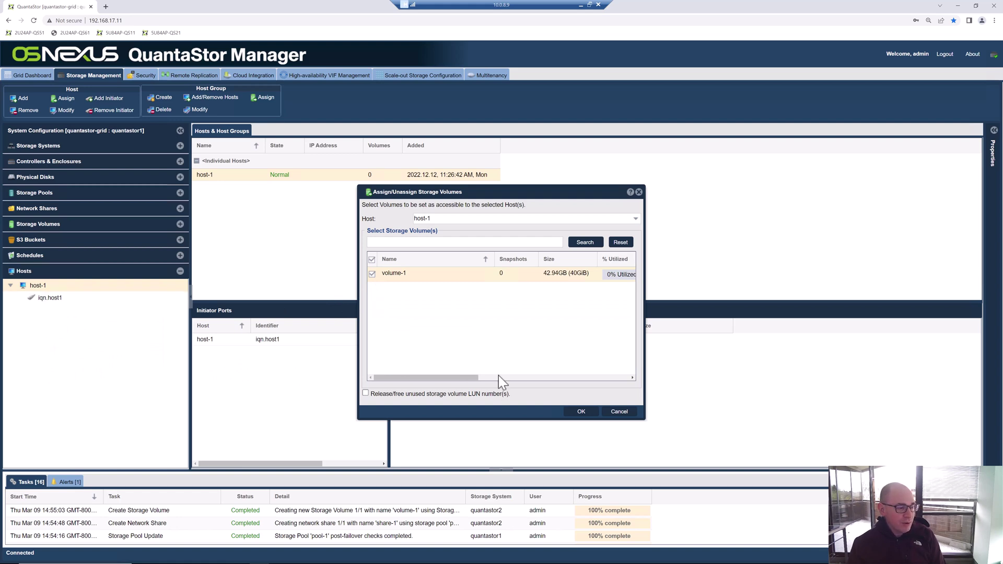
right_click(55, 286)
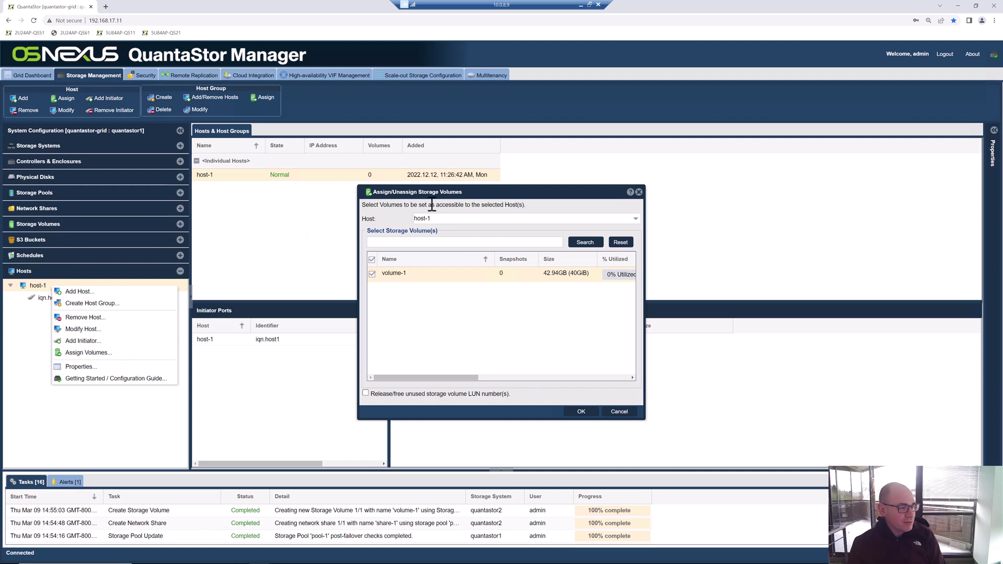
click(513, 331)
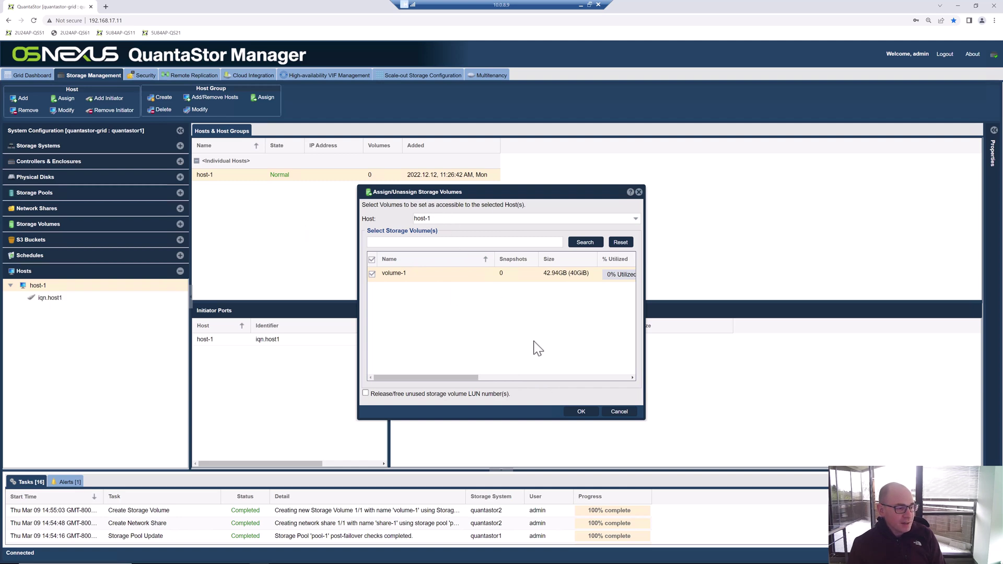
click(581, 412)
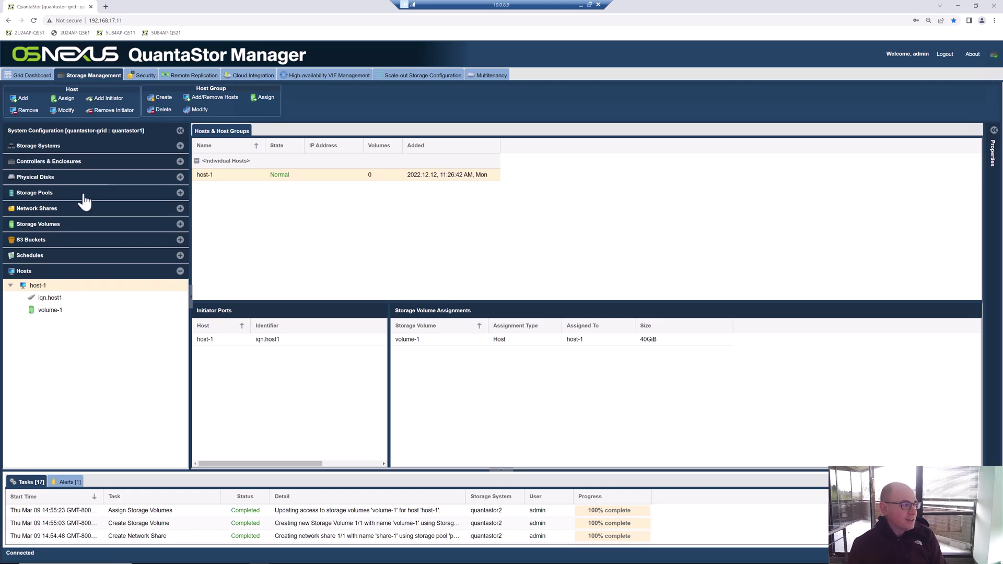
Show pool-1's dashboard without performance charts and outline raidz2-2 and raidz2-1 disks in the enclosure
click(104, 196)
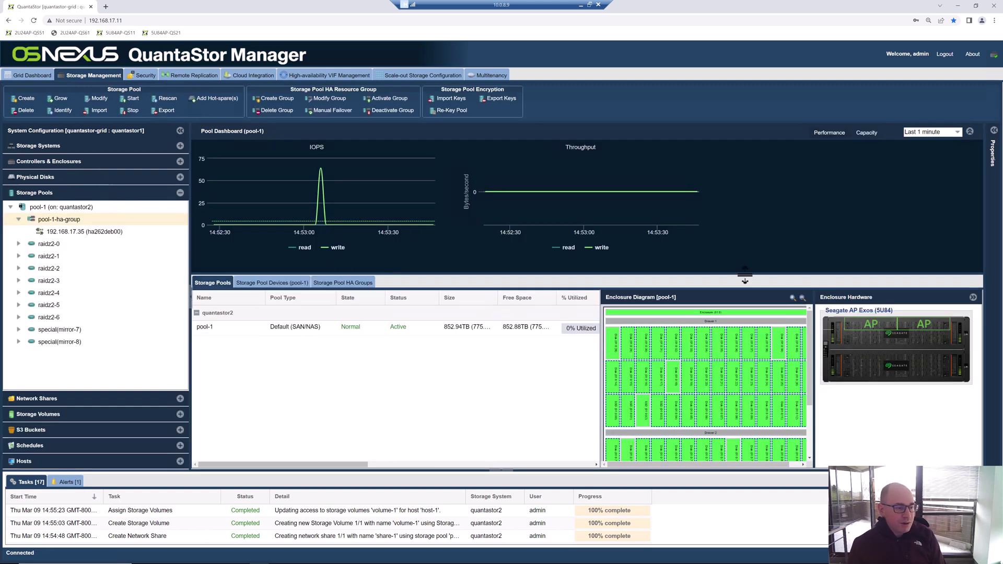
click(970, 132)
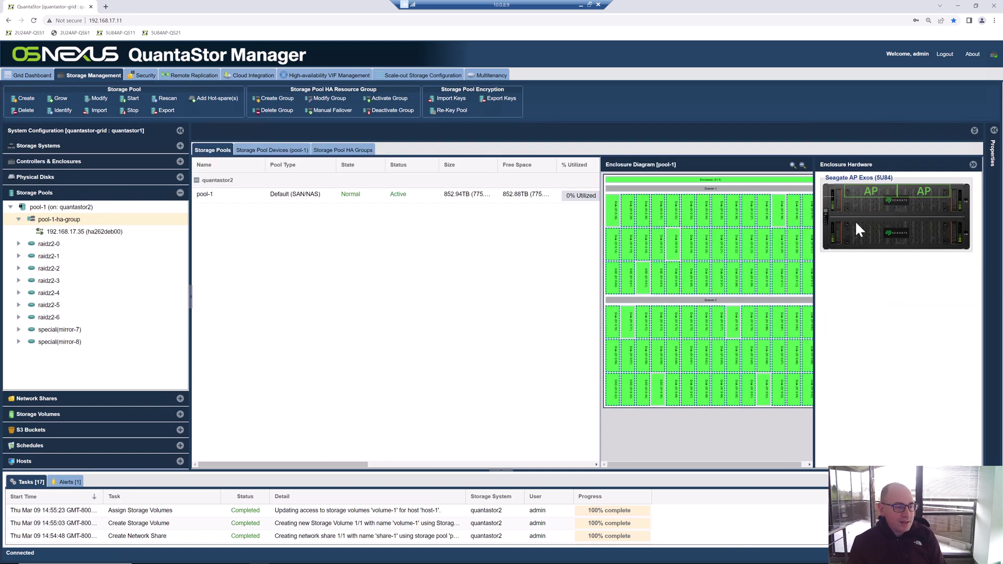
click(52, 269)
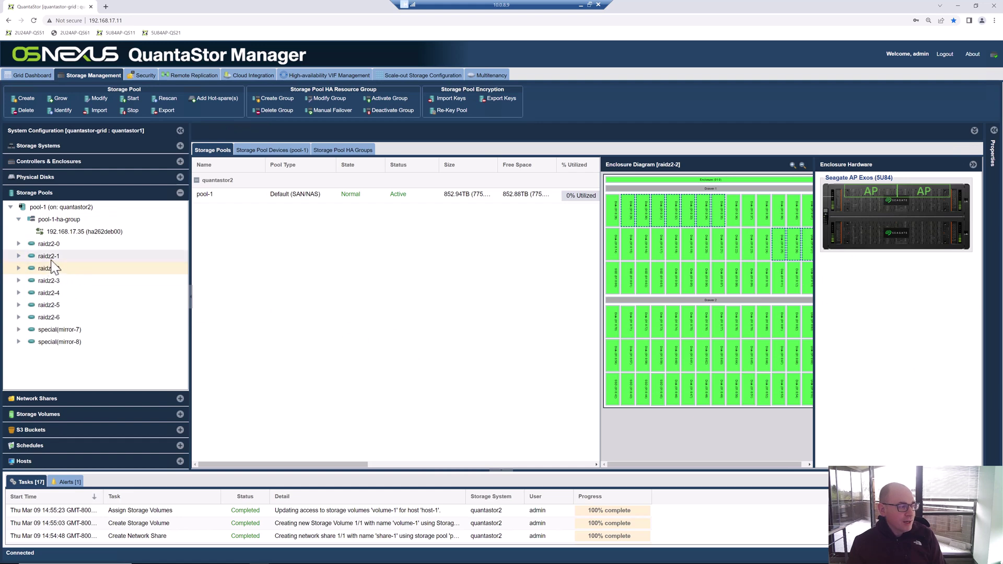
click(50, 256)
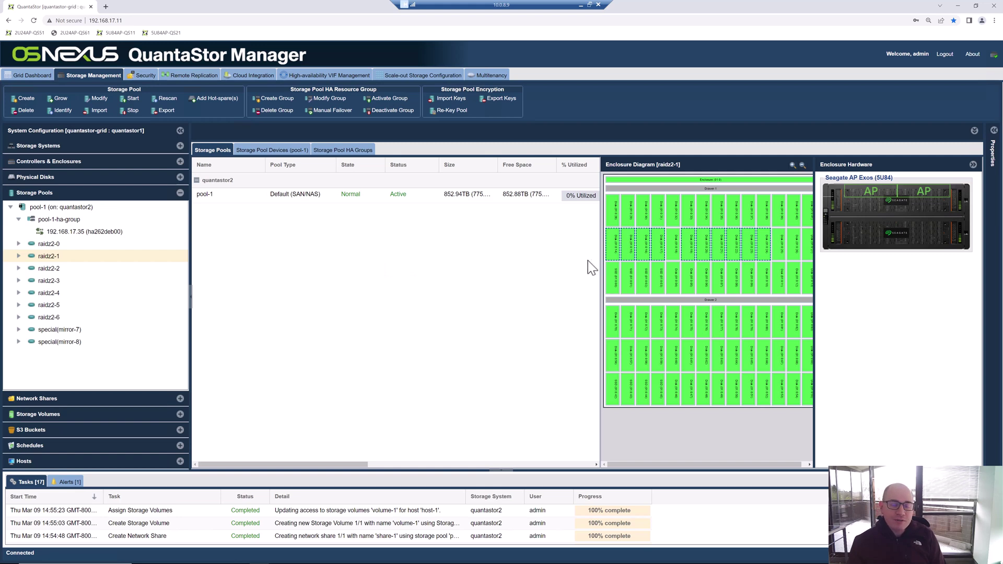
mouse_move(616, 248)
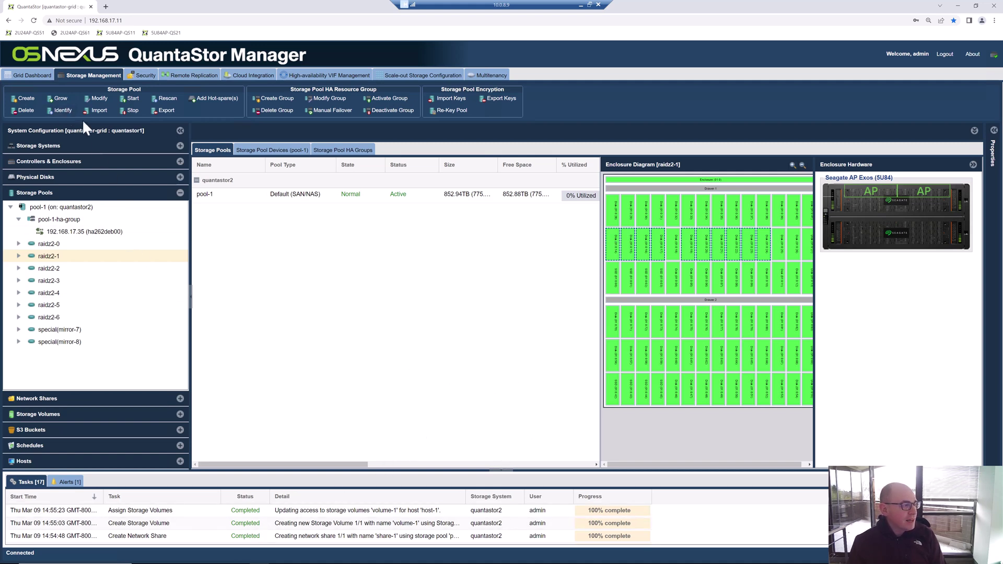
Check upgrades for quantastor1 and quantastor2, both already at core 6.1.0.107, and cancel without upgrading
click(61, 147)
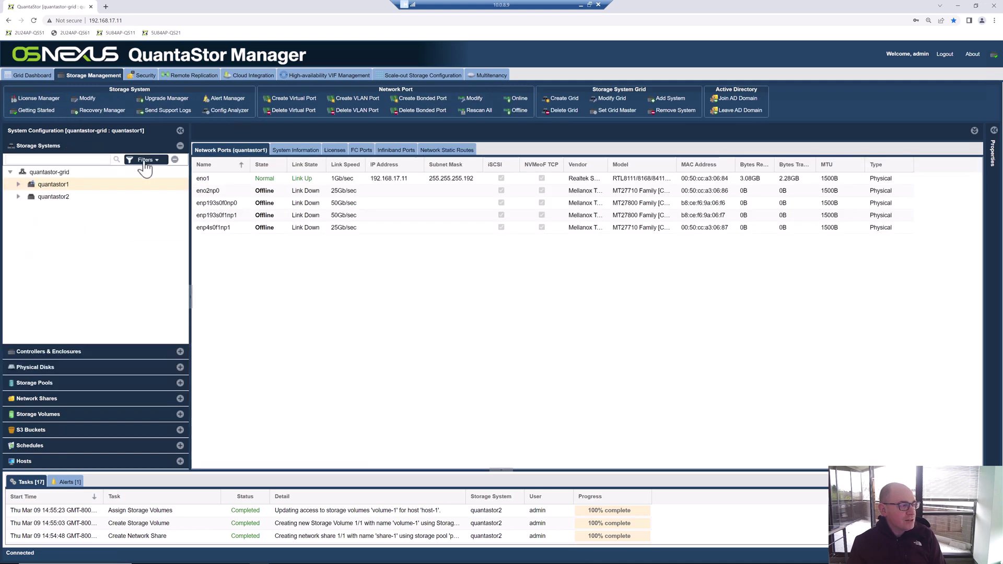
click(166, 100)
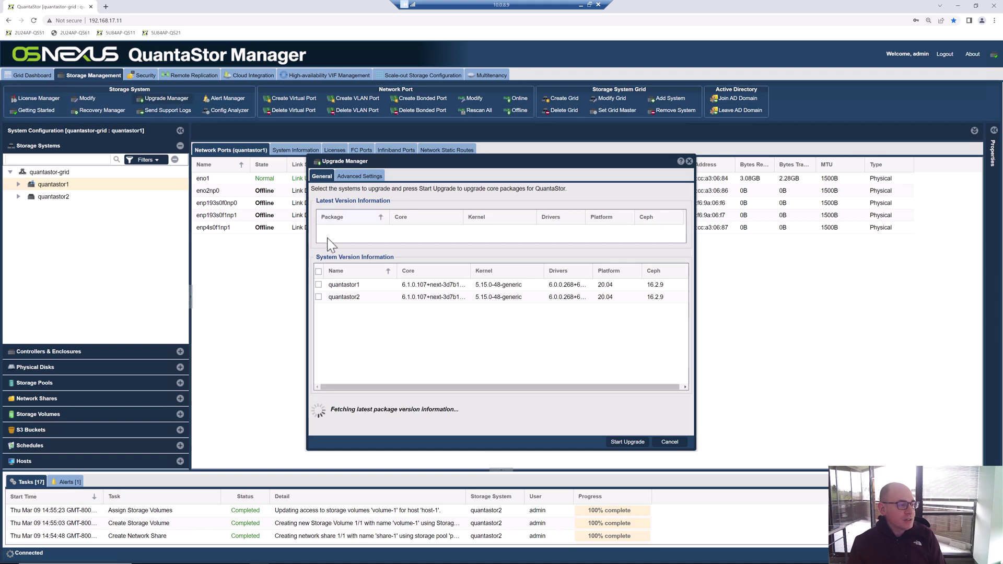
click(318, 272)
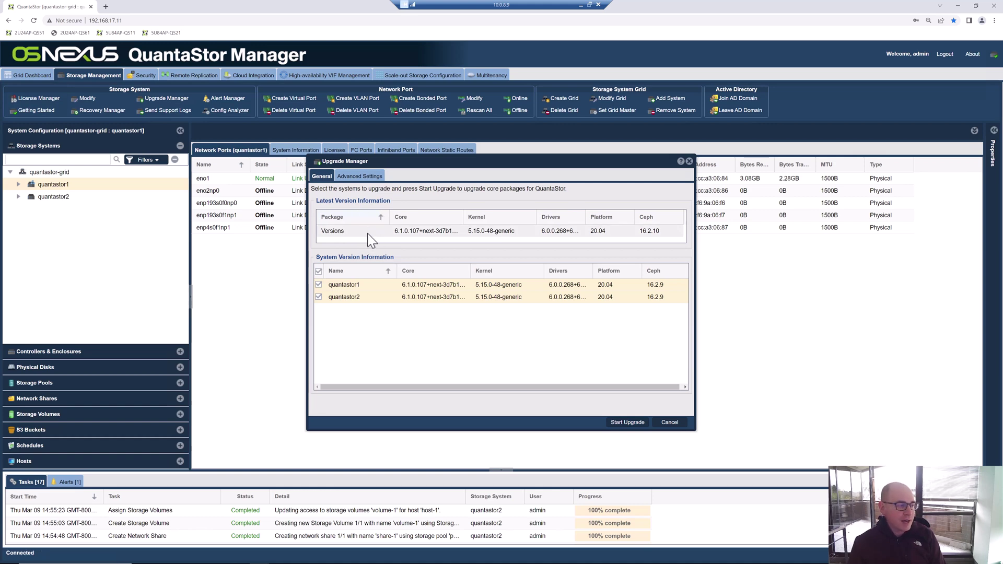
click(671, 424)
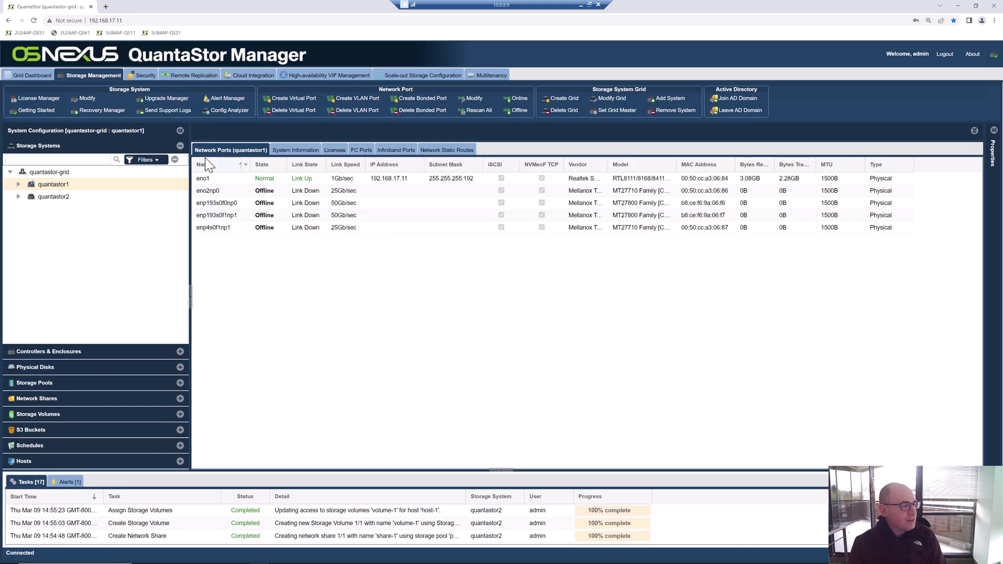
click(220, 102)
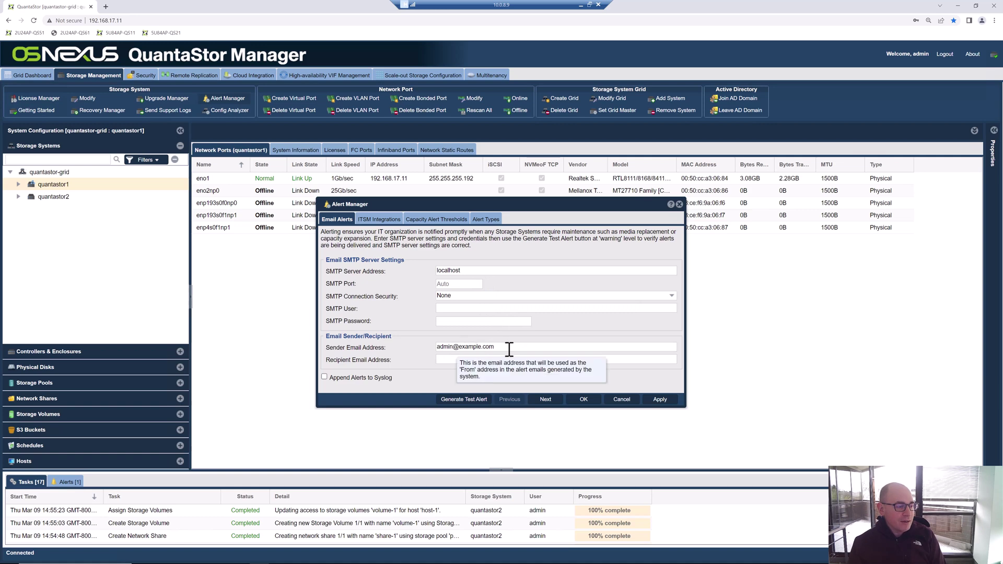
drag(494, 347, 424, 345)
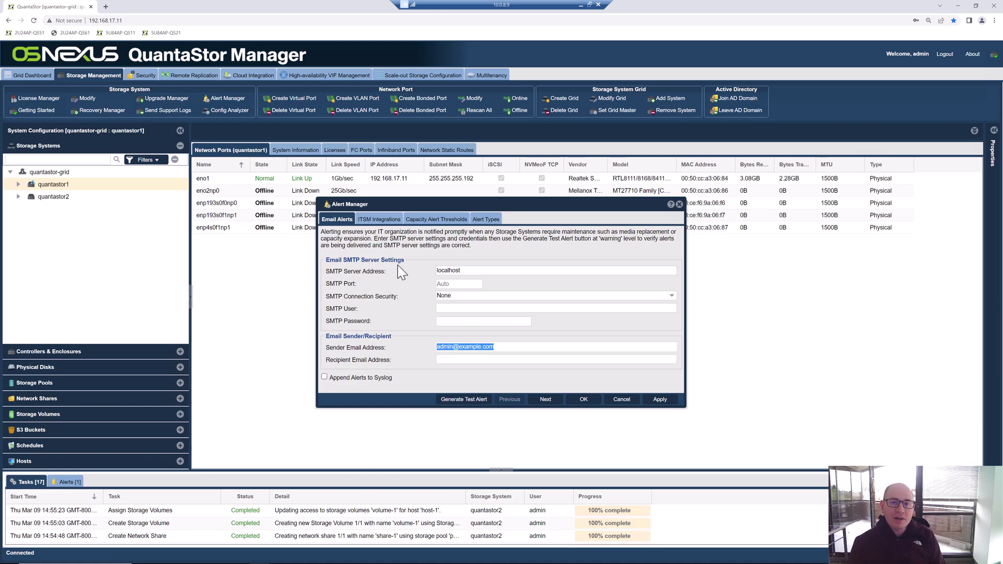
Browse the ITSM Integrations module list, keep alertops, and cancel the Alert Manager unchanged
click(381, 220)
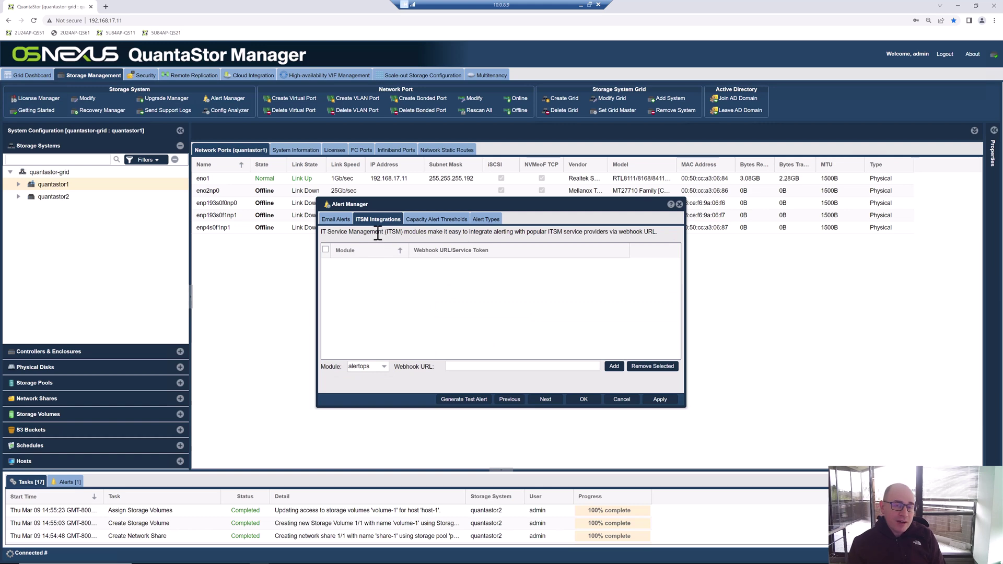
click(385, 367)
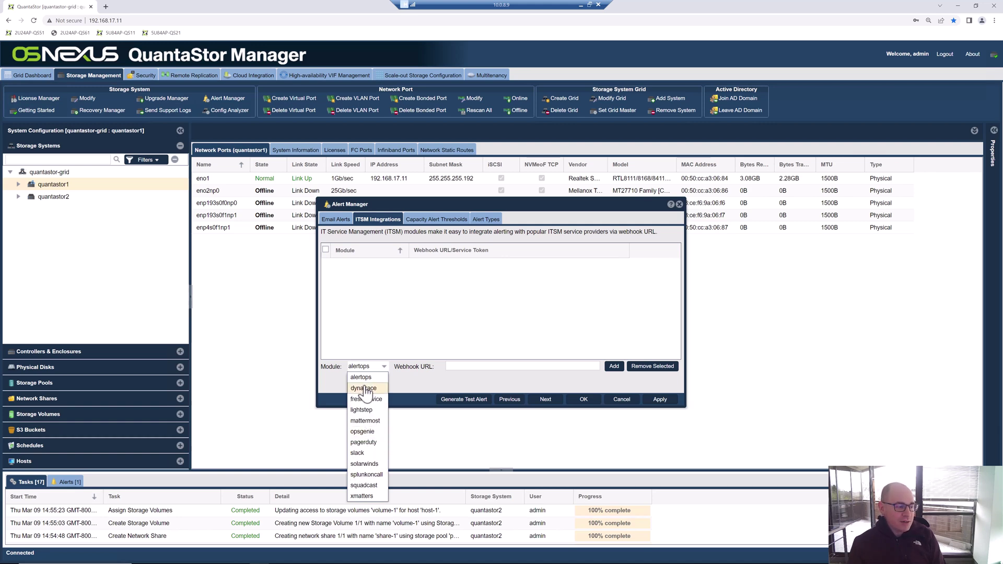
click(393, 359)
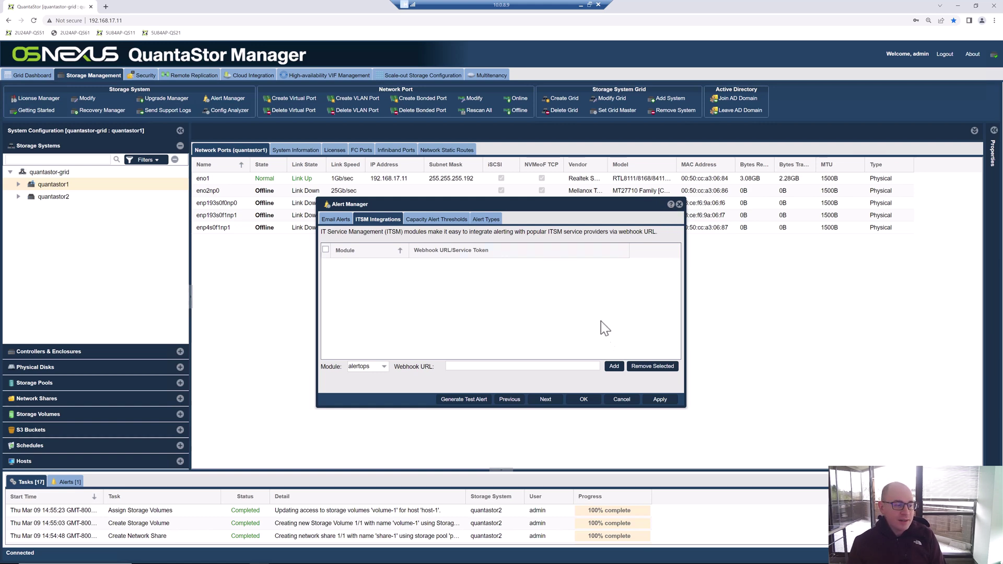
click(623, 399)
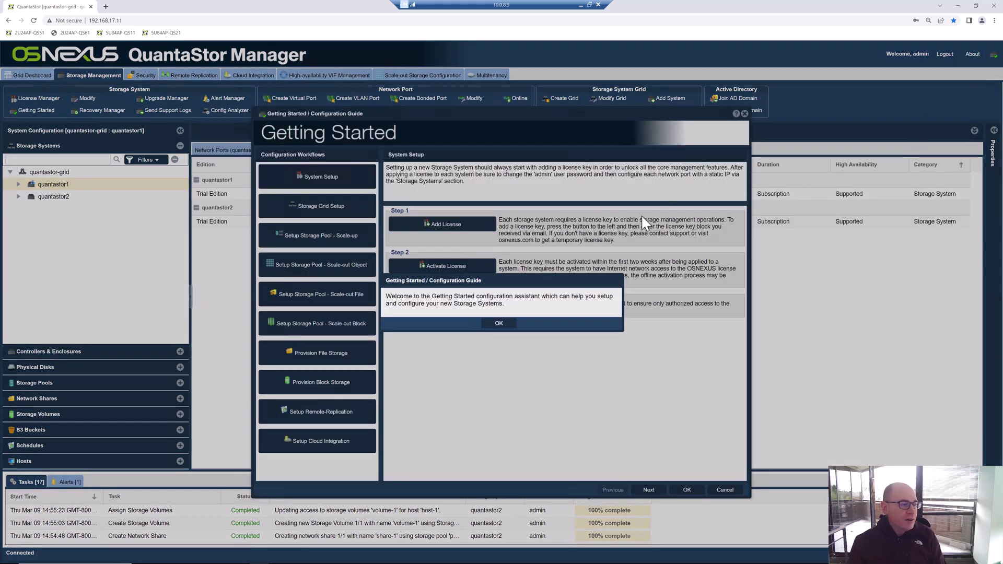
Step through the Storage Grid Setup, Scale-up Pool, File Storage and Block Storage workflows
click(501, 323)
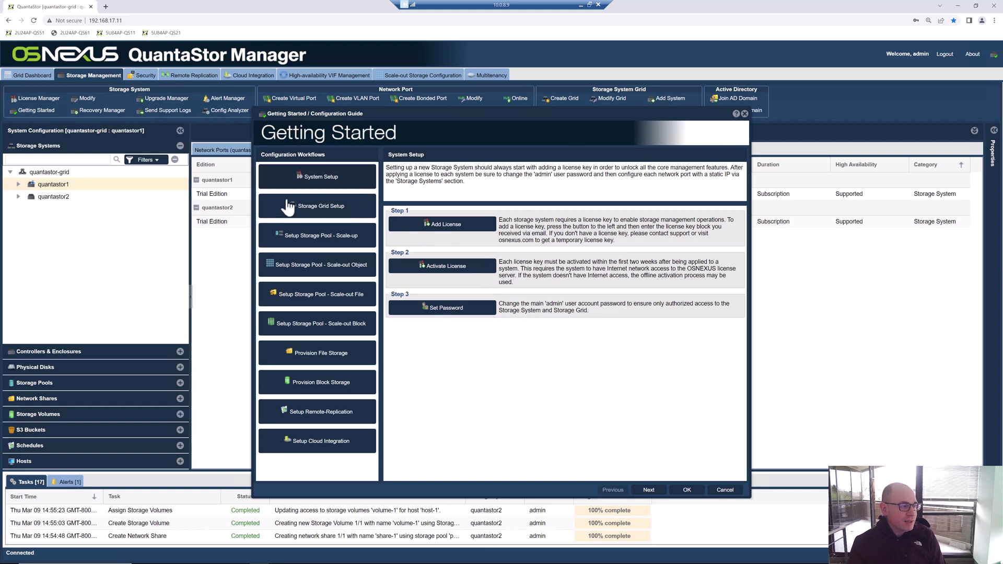
click(330, 209)
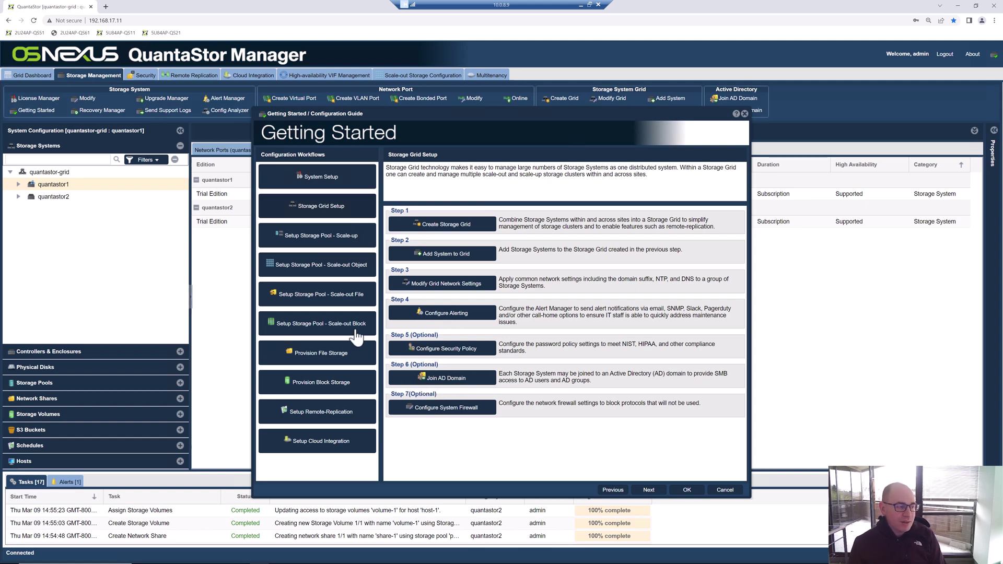
click(322, 243)
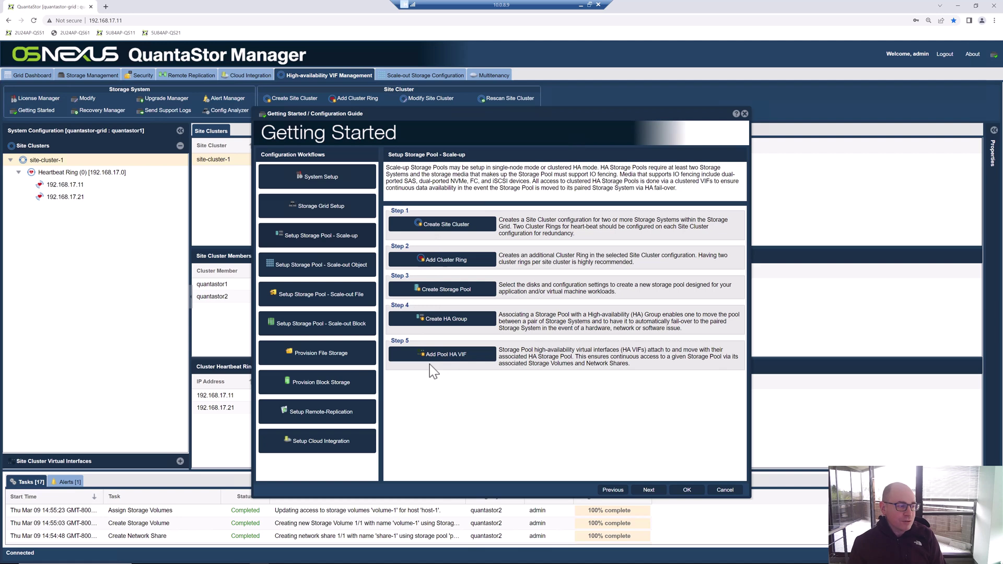
click(329, 355)
click(336, 383)
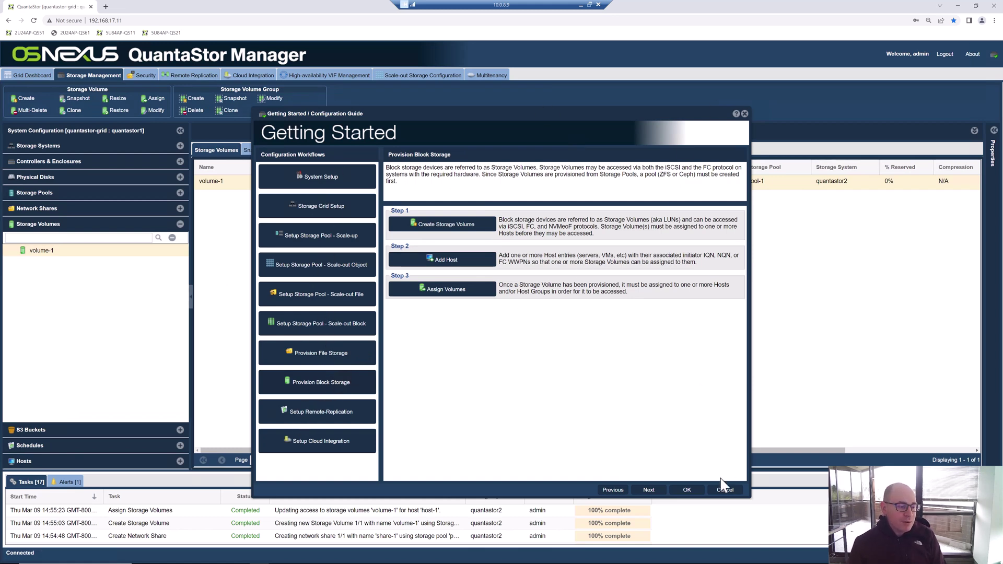
Cancel the Getting Started guide and reopen Storage Systems showing quantastor1's network ports
click(726, 490)
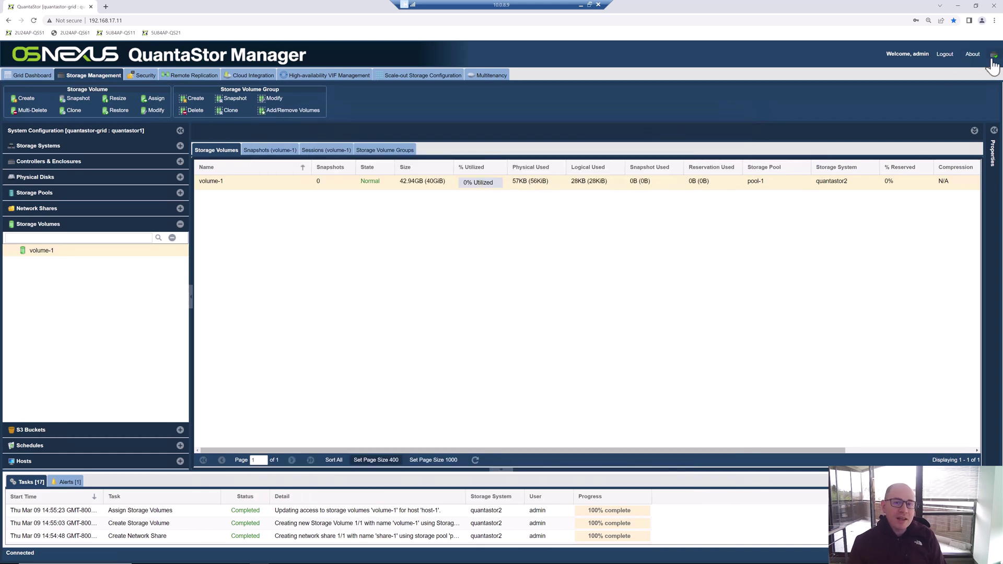
click(95, 148)
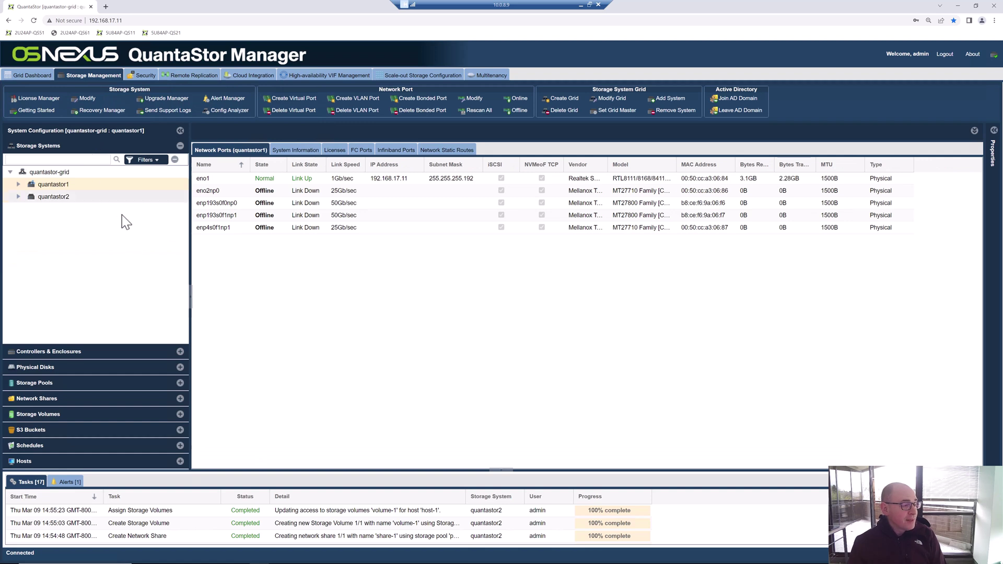